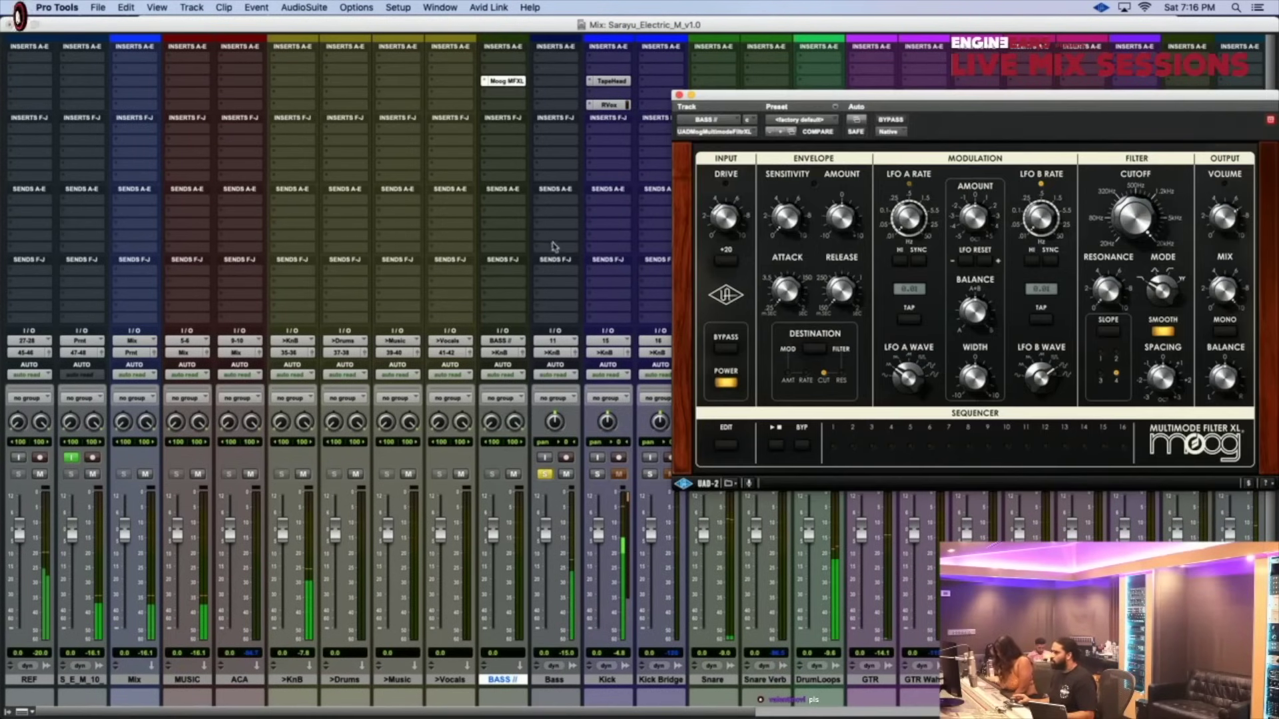
- Add a send from the Bass track to the BASS // bus
{"action": "left_click", "coordinate": [555, 198]}
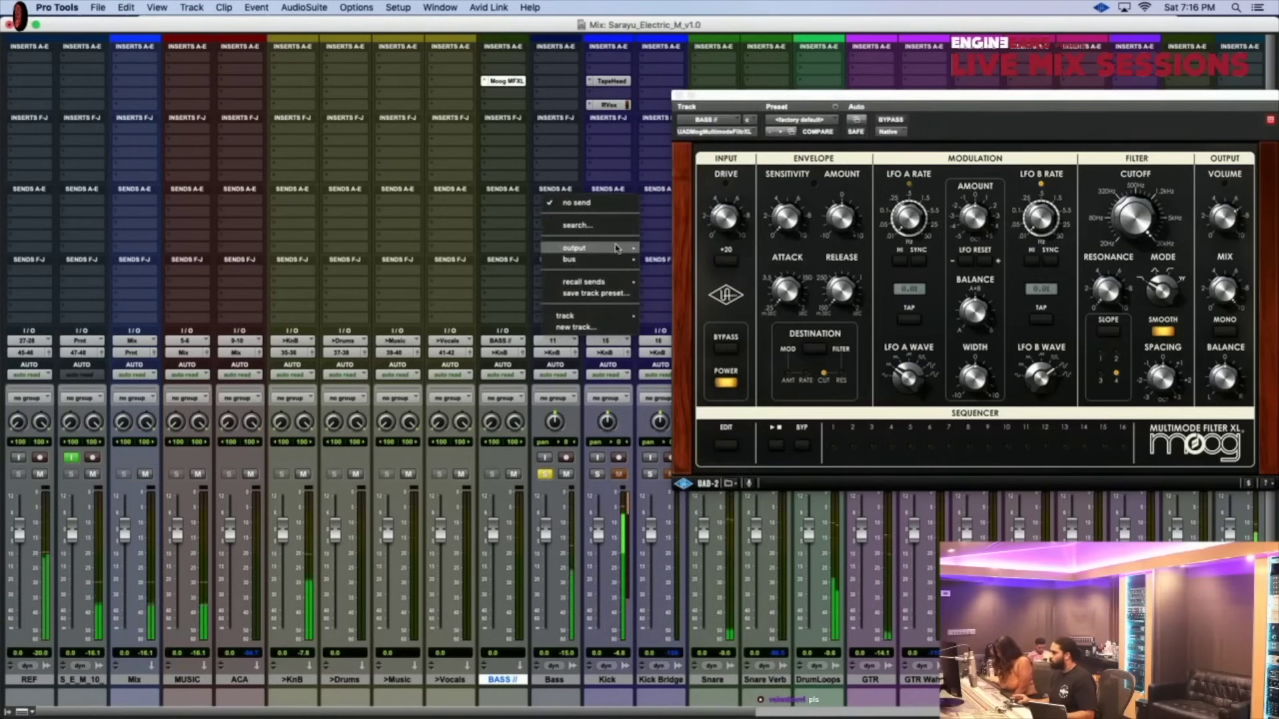
{"action": "mouse_move", "coordinate": [621, 262]}
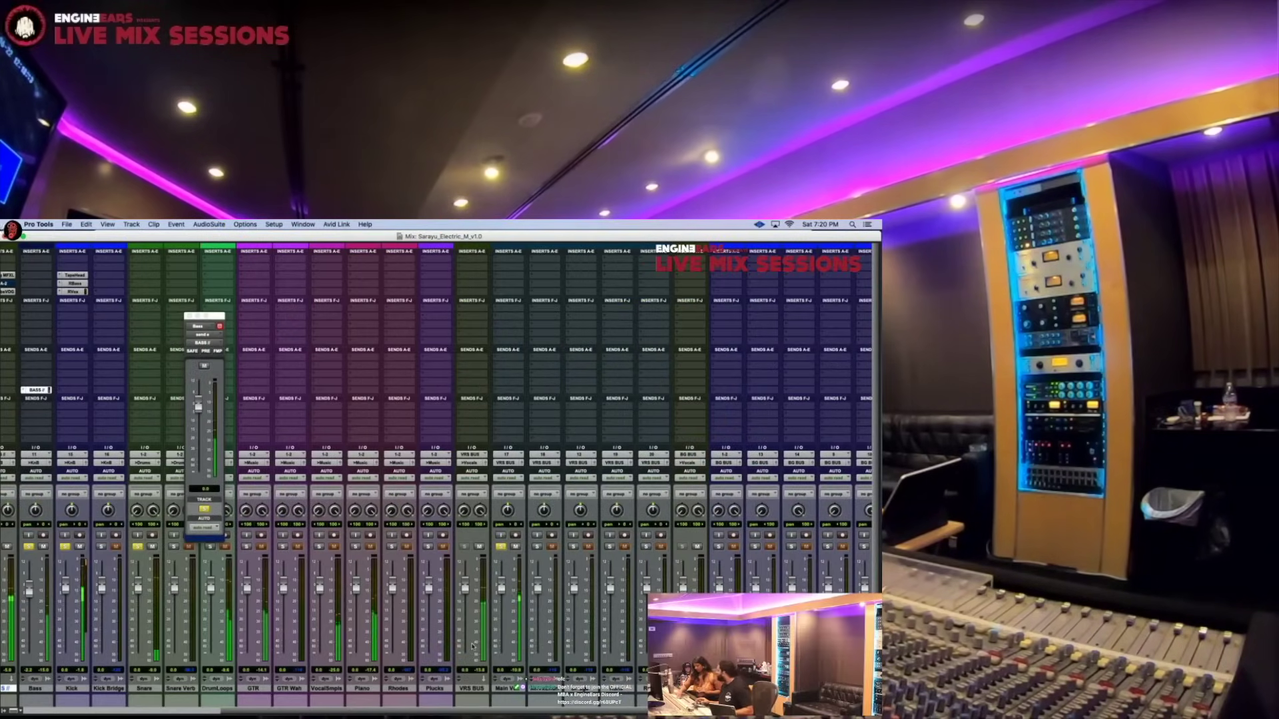
{"action": "scroll", "coordinate": [473, 645], "scroll_direction": "left", "scroll_amount": 3}
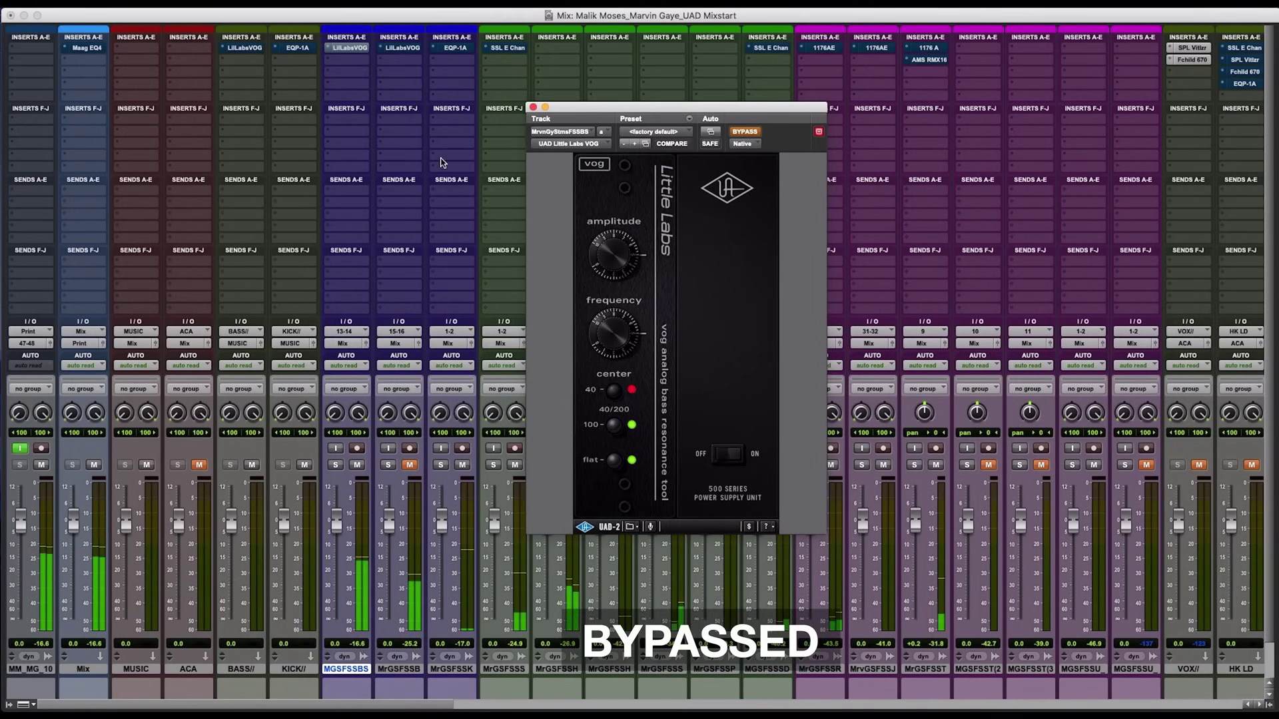
{"action": "left_click_drag", "start_coordinate": [653, 109], "coordinate": [664, 100]}
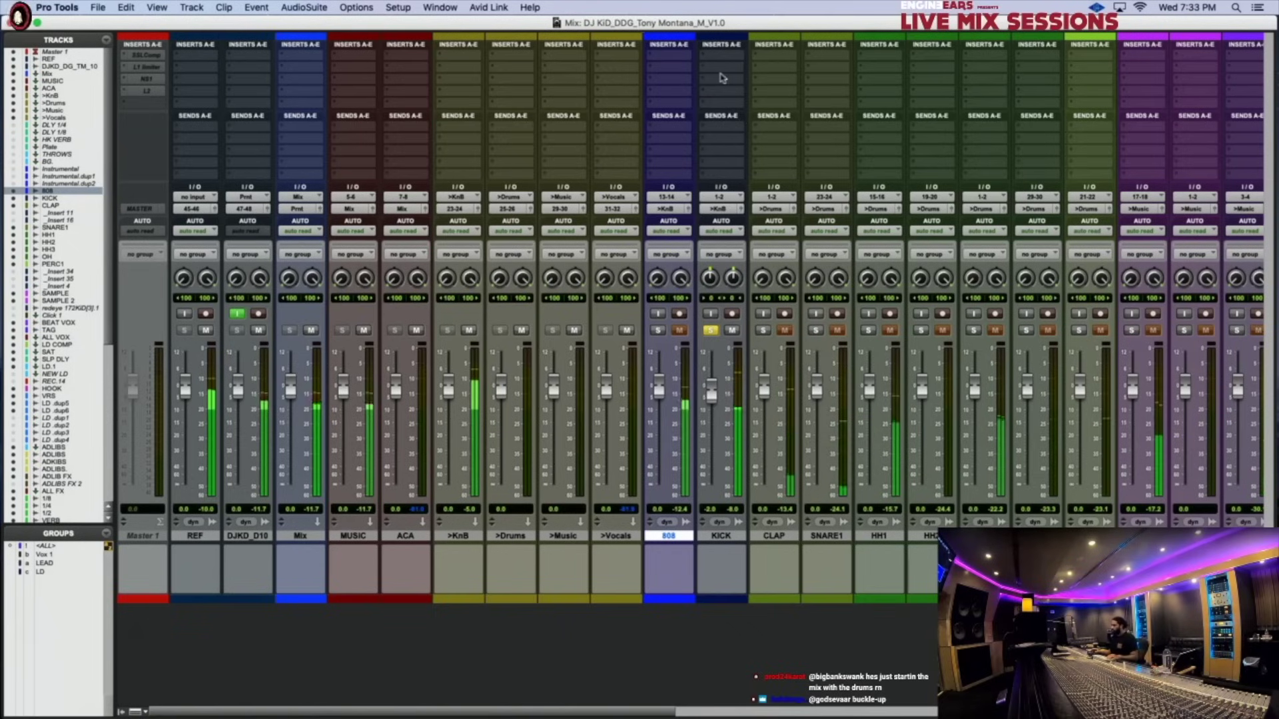
- Insert the stereo TapeHead saturation plug-in on the KICK track and move its window away from the kick channel
{"action": "left_click", "coordinate": [721, 53]}
{"action": "mouse_move", "coordinate": [773, 91]}
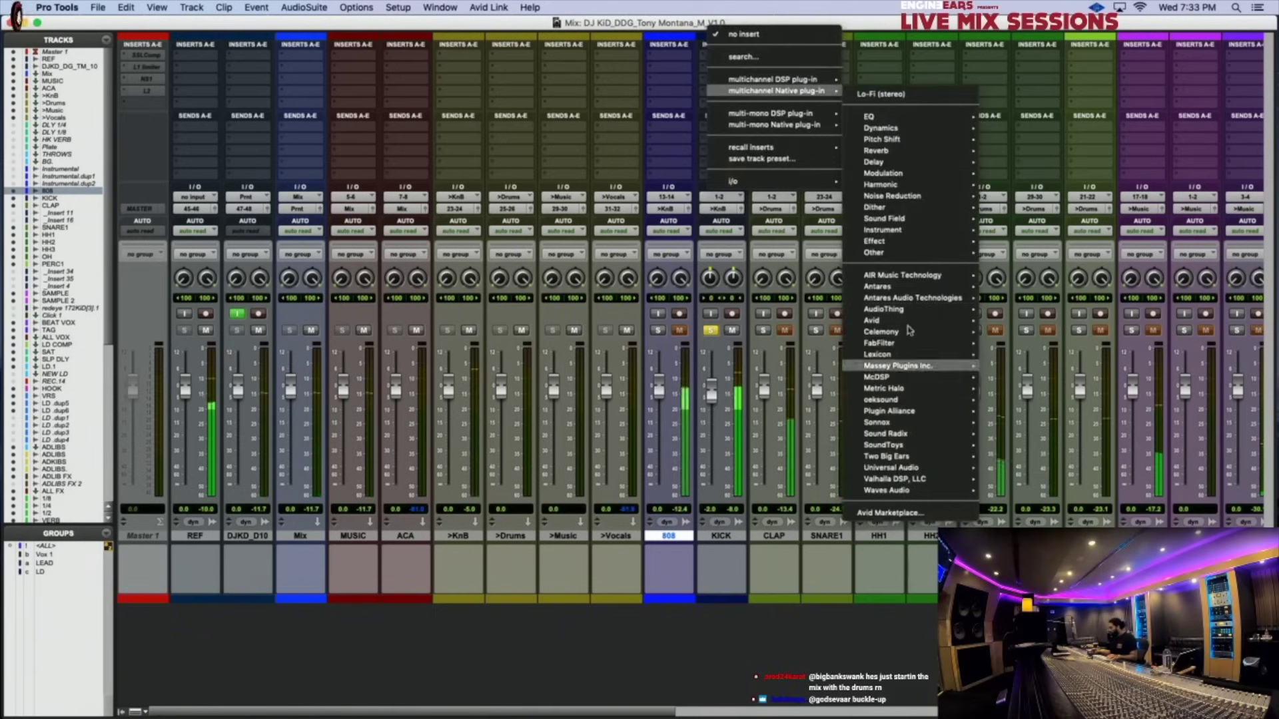
{"action": "mouse_move", "coordinate": [933, 184]}
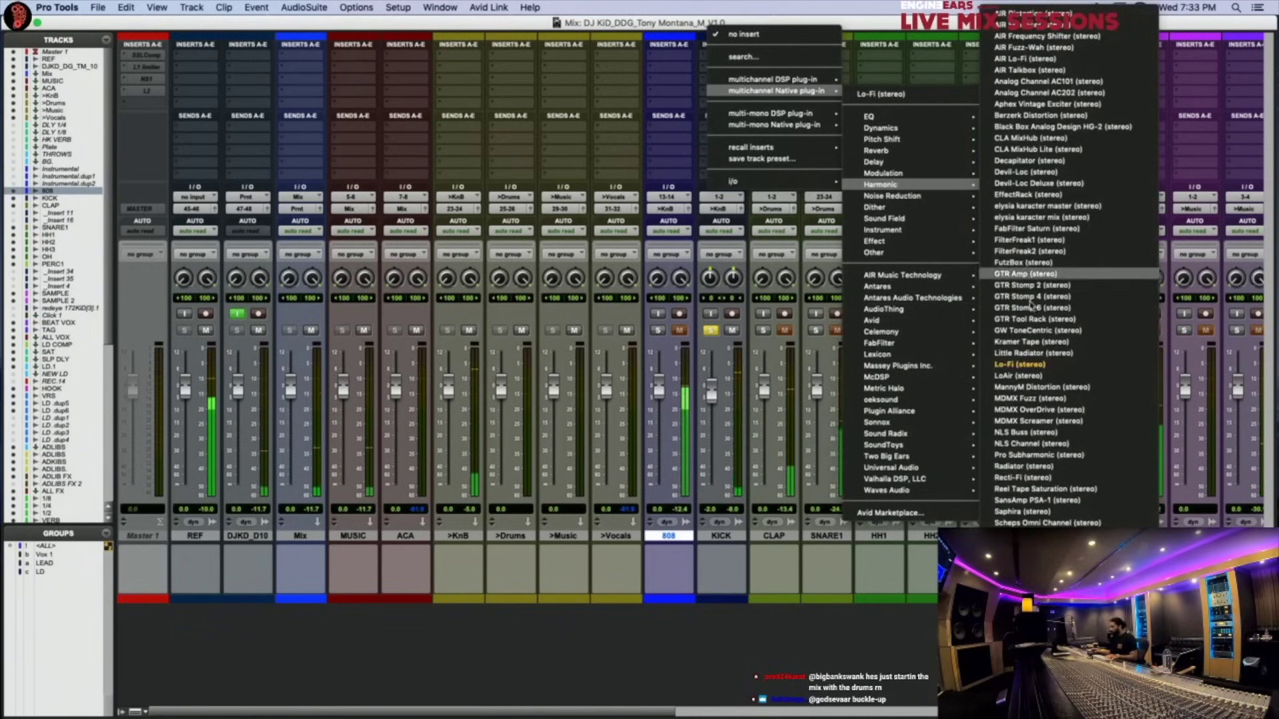
{"action": "left_click", "coordinate": [1023, 569]}
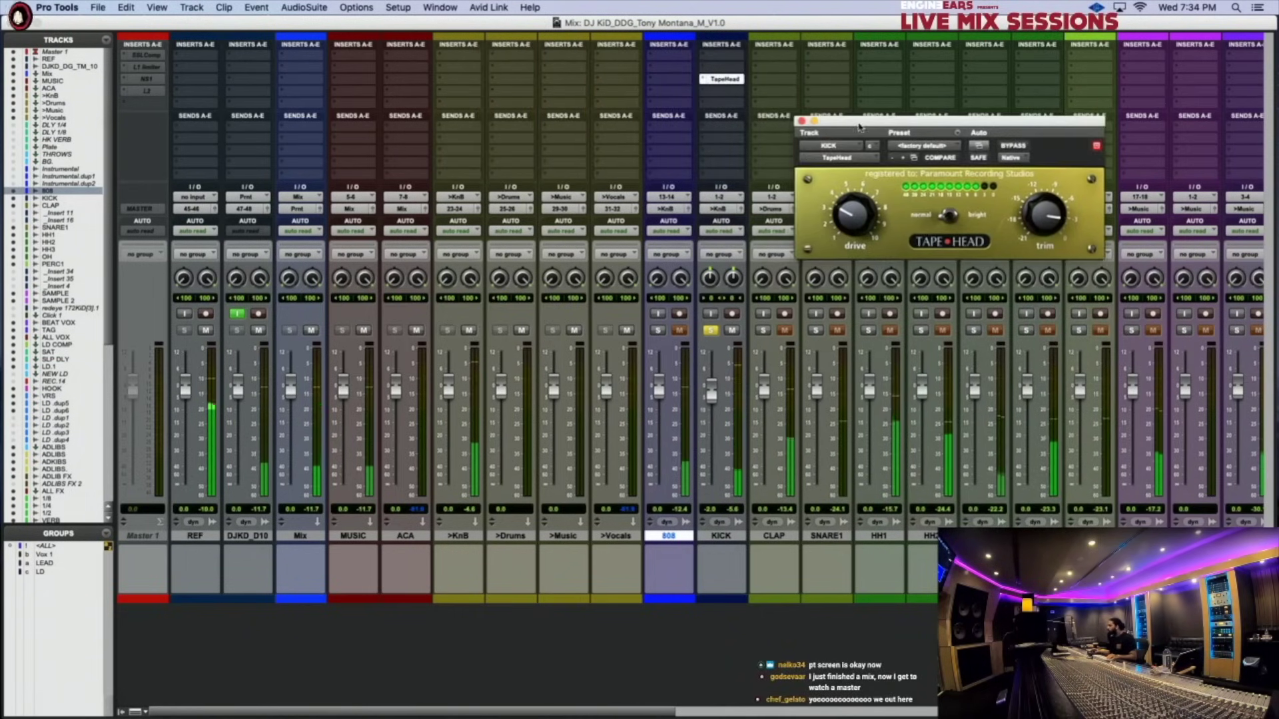
{"action": "left_click_drag", "start_coordinate": [846, 134], "coordinate": [325, 75]}
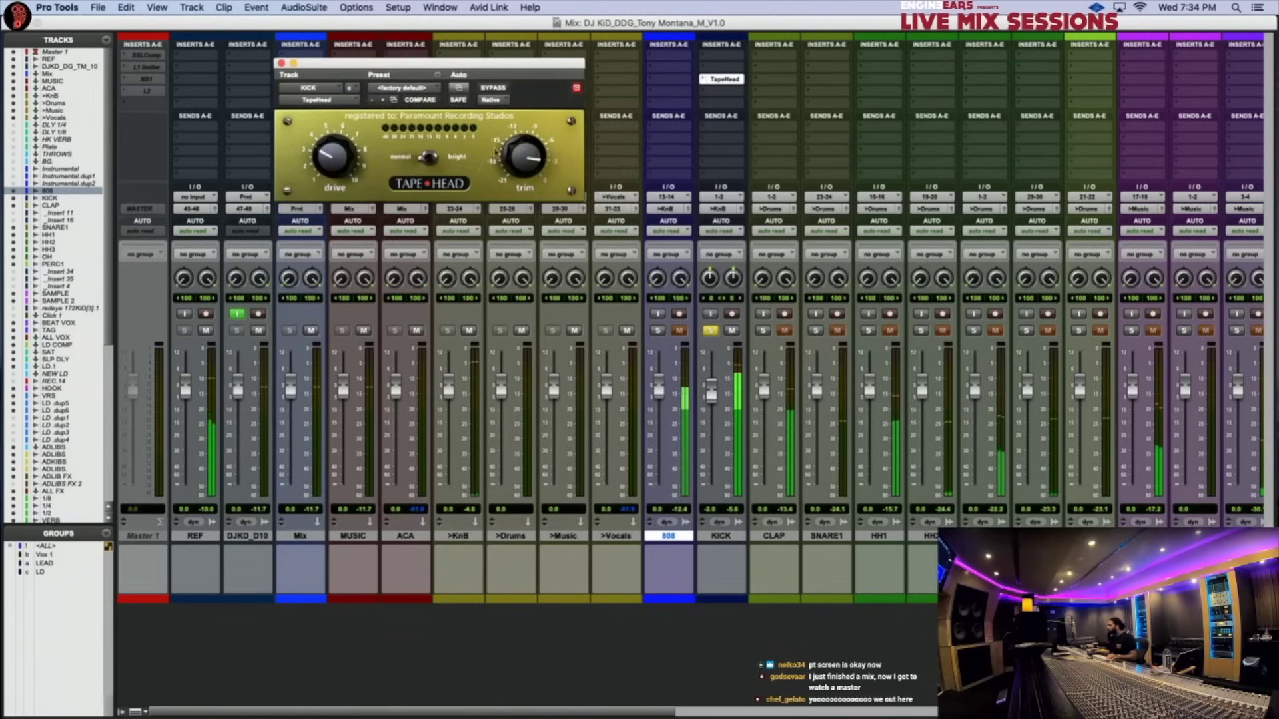
{"action": "left_click", "coordinate": [734, 97]}
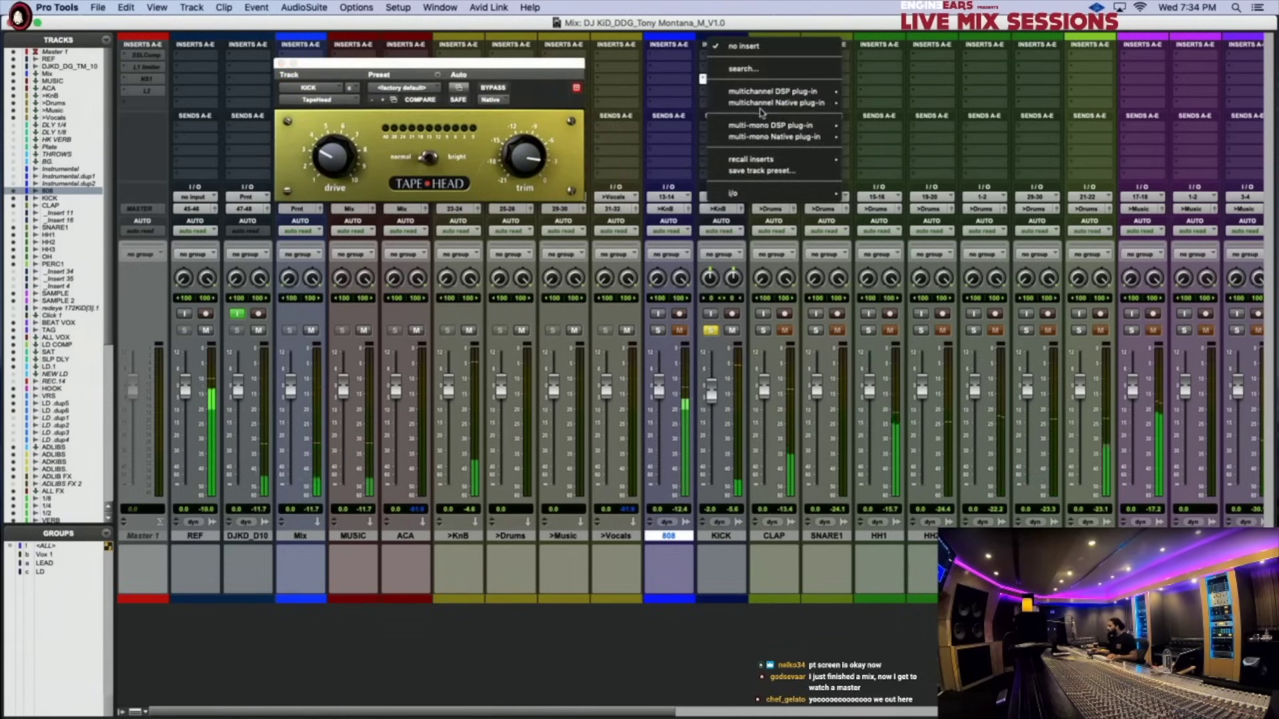
{"action": "left_click", "coordinate": [606, 109]}
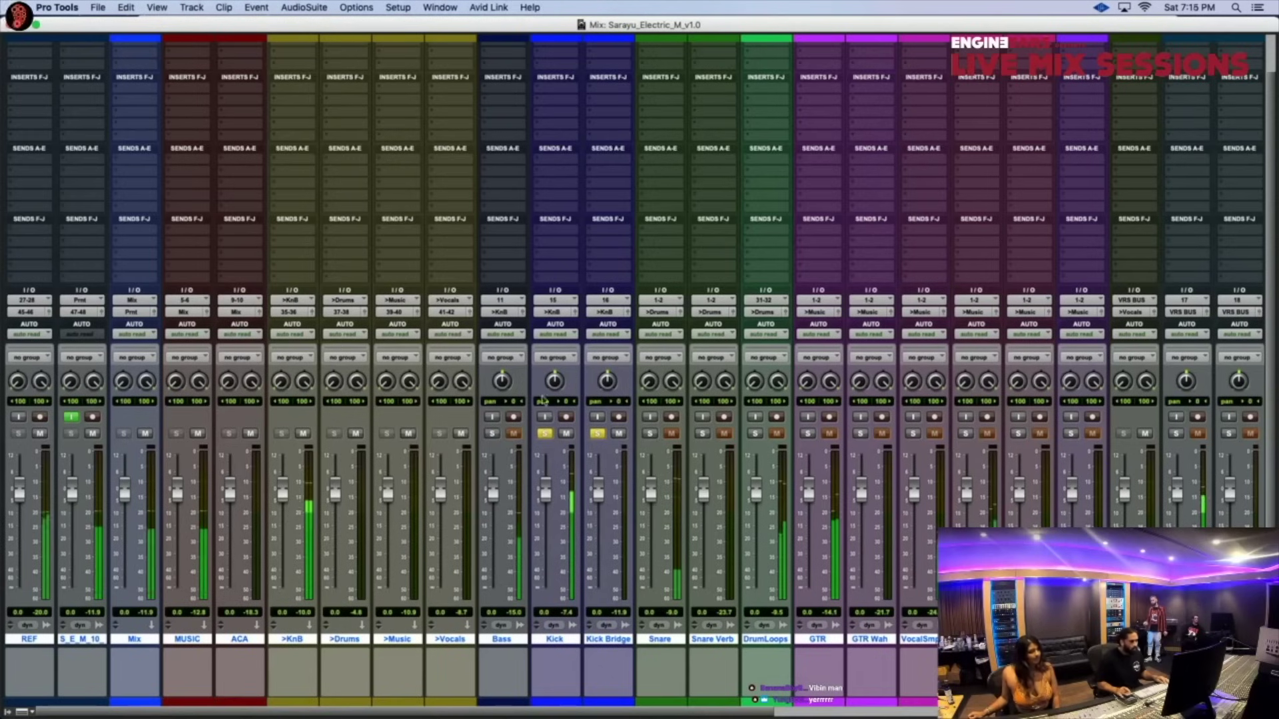
- Insert the mono TapeHead saturation plug-in on the Kick track, move its window aside and take it out of bypass
{"action": "scroll", "coordinate": [566, 120], "scroll_direction": "up", "scroll_amount": 2}
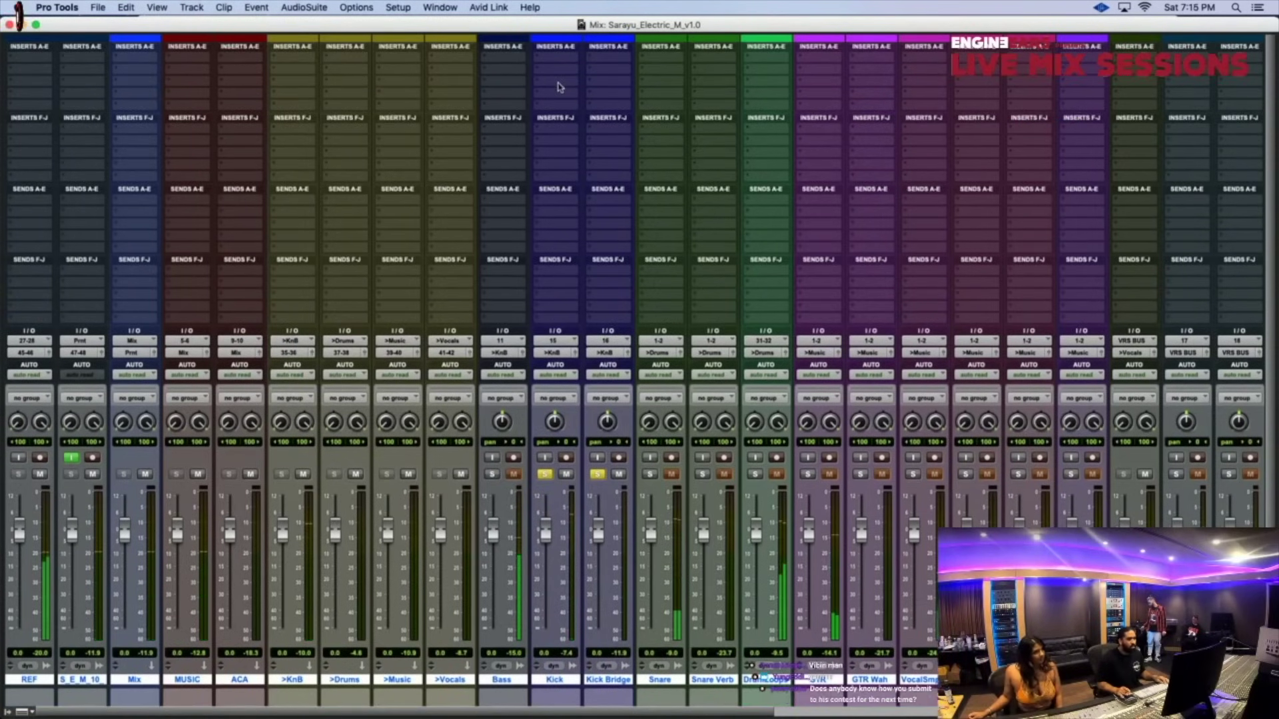
{"action": "left_click", "coordinate": [595, 97]}
{"action": "mouse_move", "coordinate": [599, 92]}
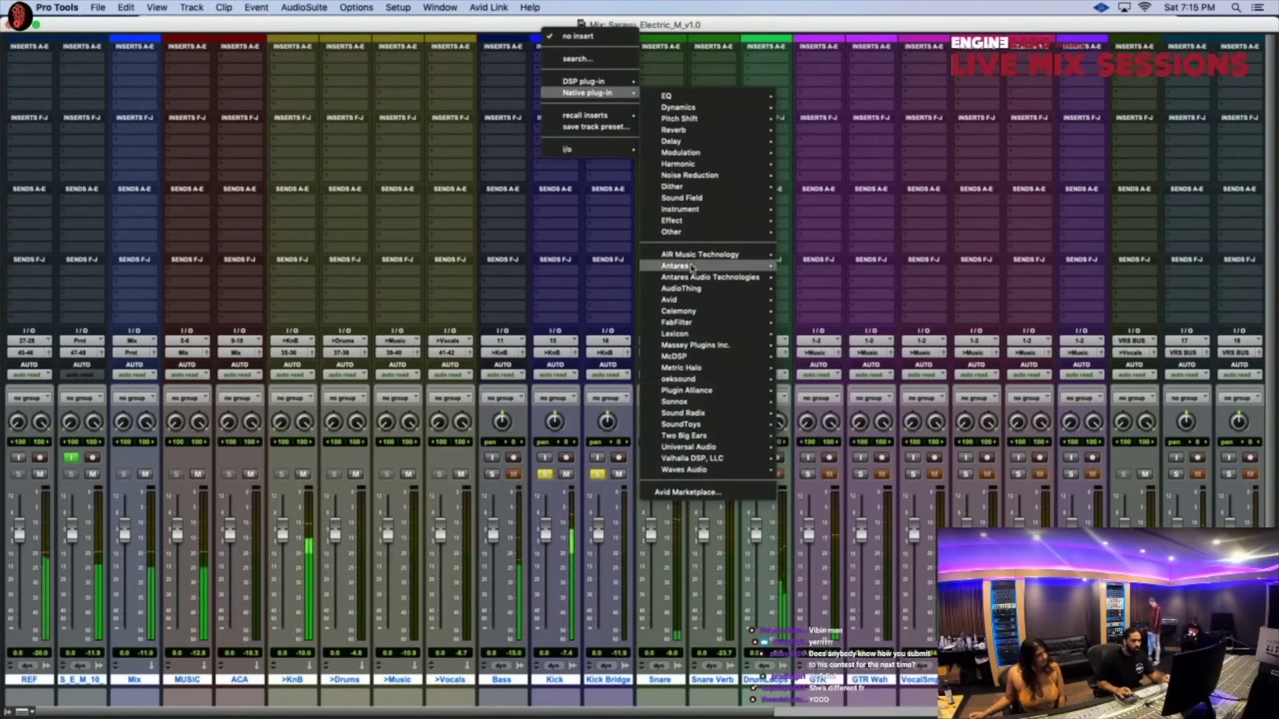
{"action": "mouse_move", "coordinate": [693, 153]}
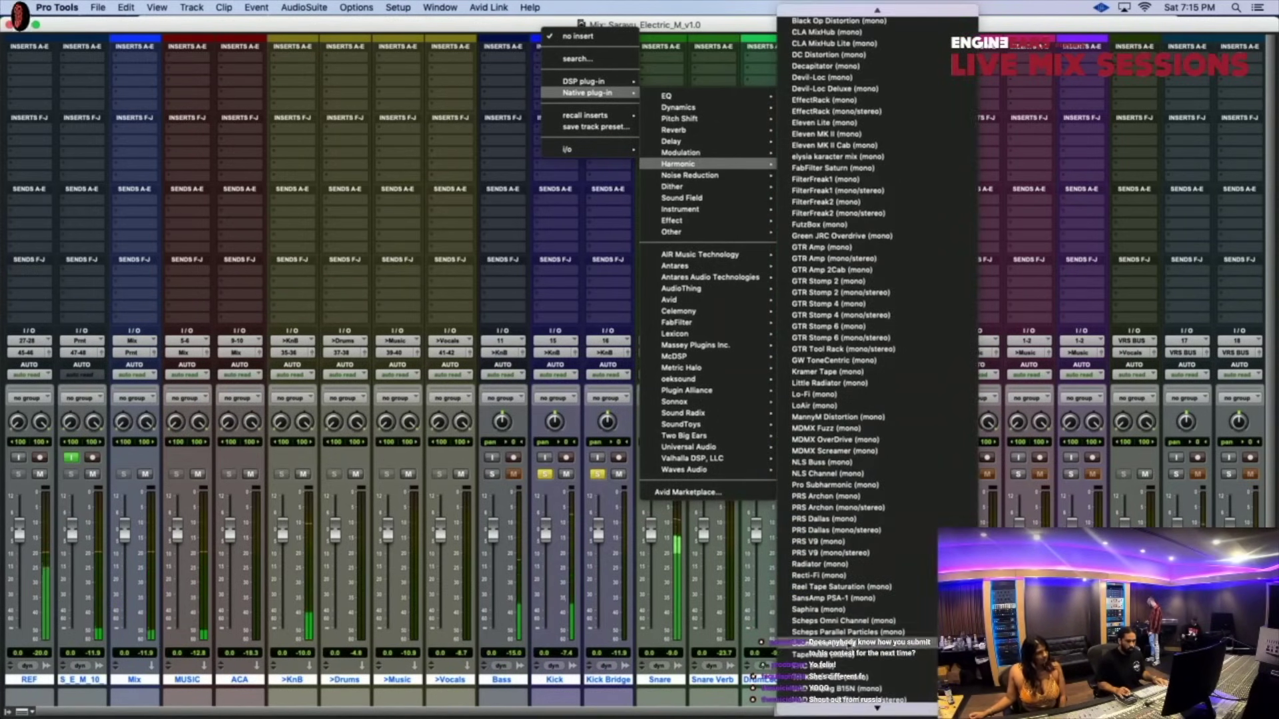
{"action": "left_click", "coordinate": [850, 653]}
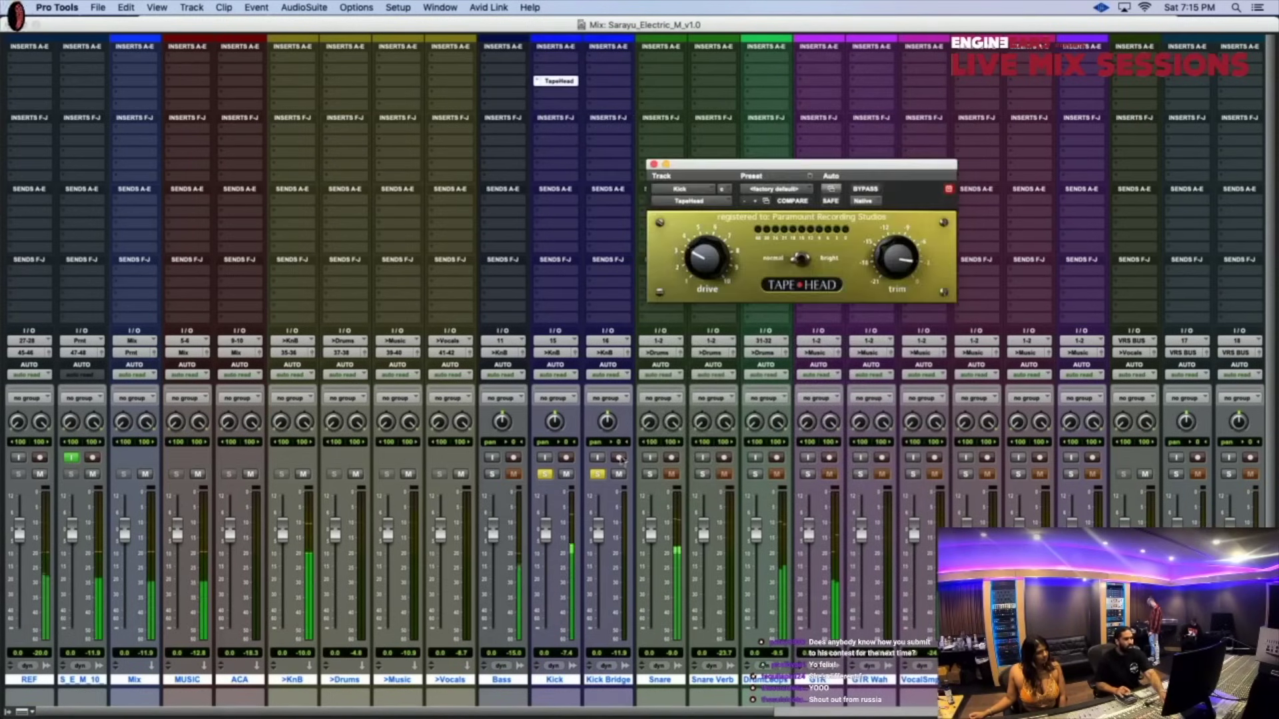
{"action": "left_click_drag", "start_coordinate": [786, 164], "coordinate": [952, 95]}
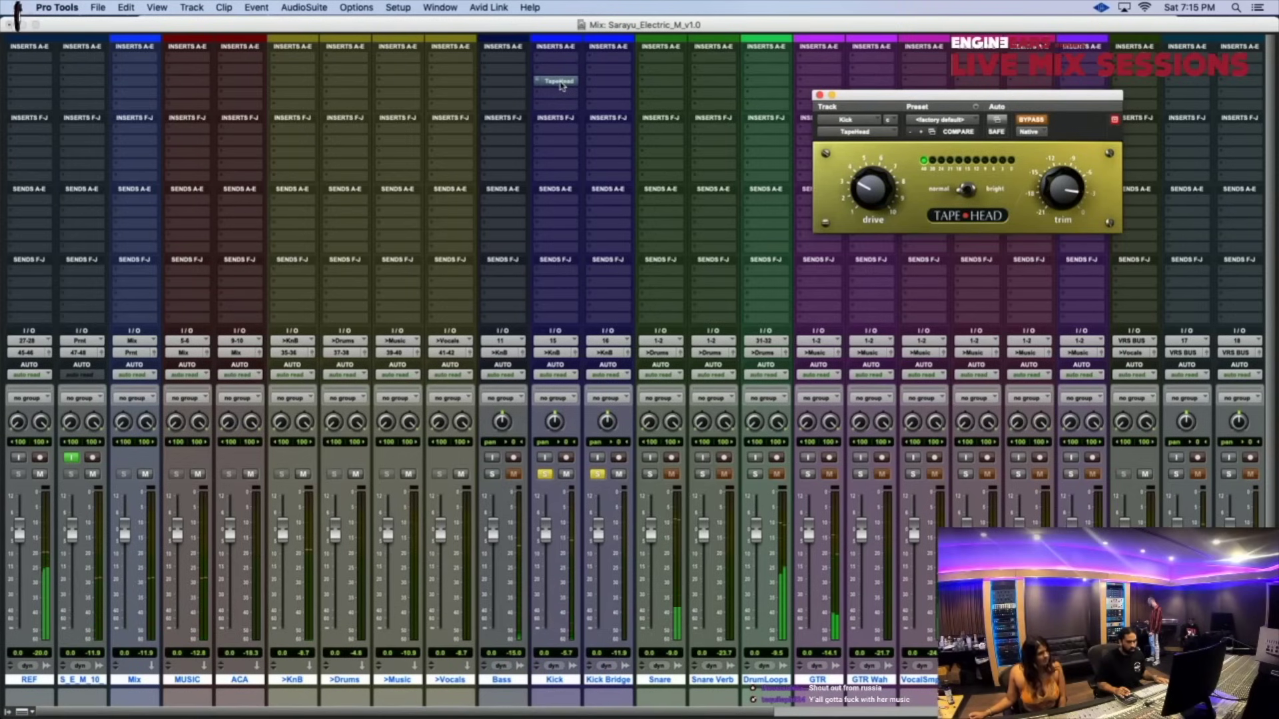
{"action": "left_click", "coordinate": [559, 82], "text": "super"}
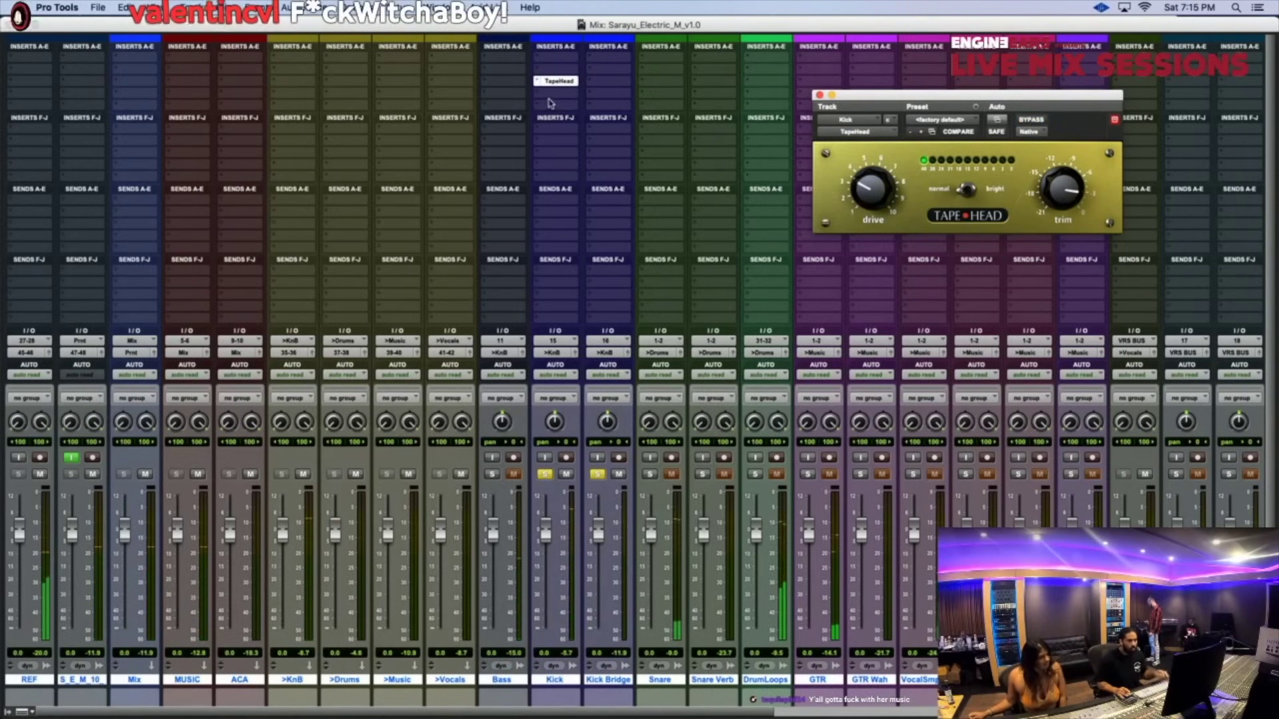
- Insert the mono RVox compressor below TapeHead on the Kick track
{"action": "left_click", "coordinate": [550, 103]}
{"action": "mouse_move", "coordinate": [599, 117]}
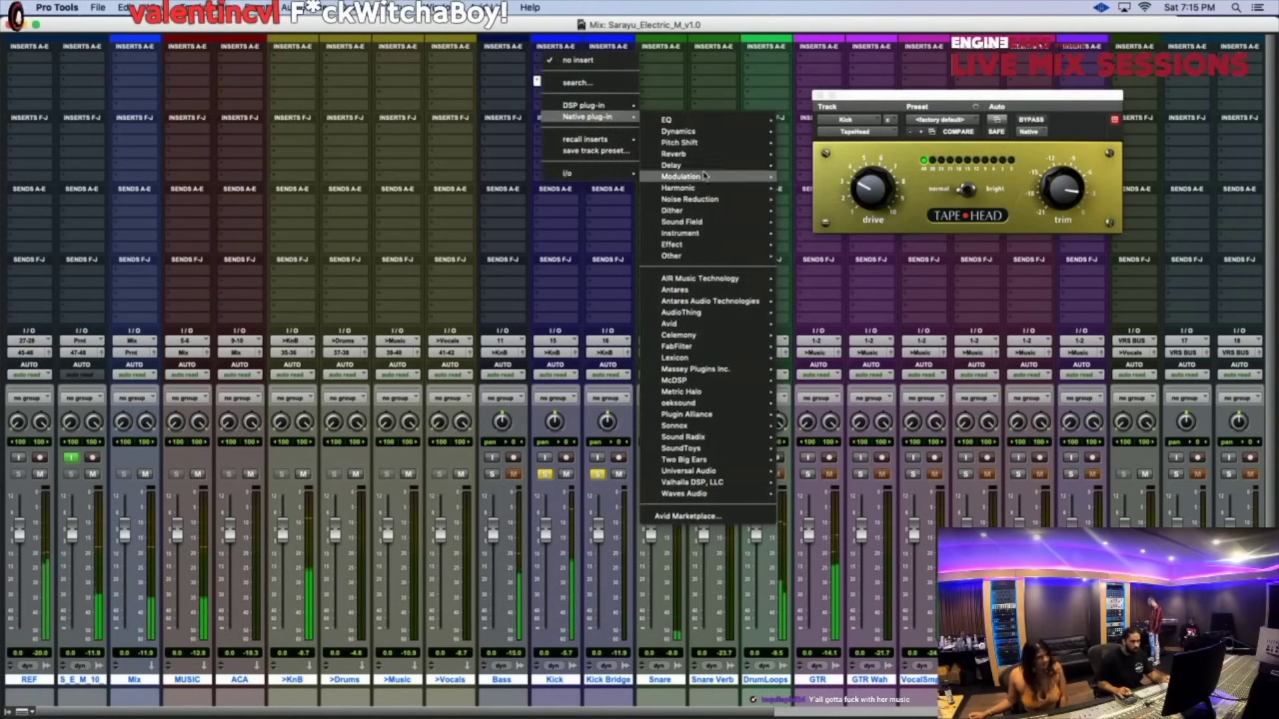
{"action": "mouse_move", "coordinate": [699, 131]}
{"action": "scroll", "coordinate": [866, 399], "scroll_direction": "down", "scroll_amount": 5}
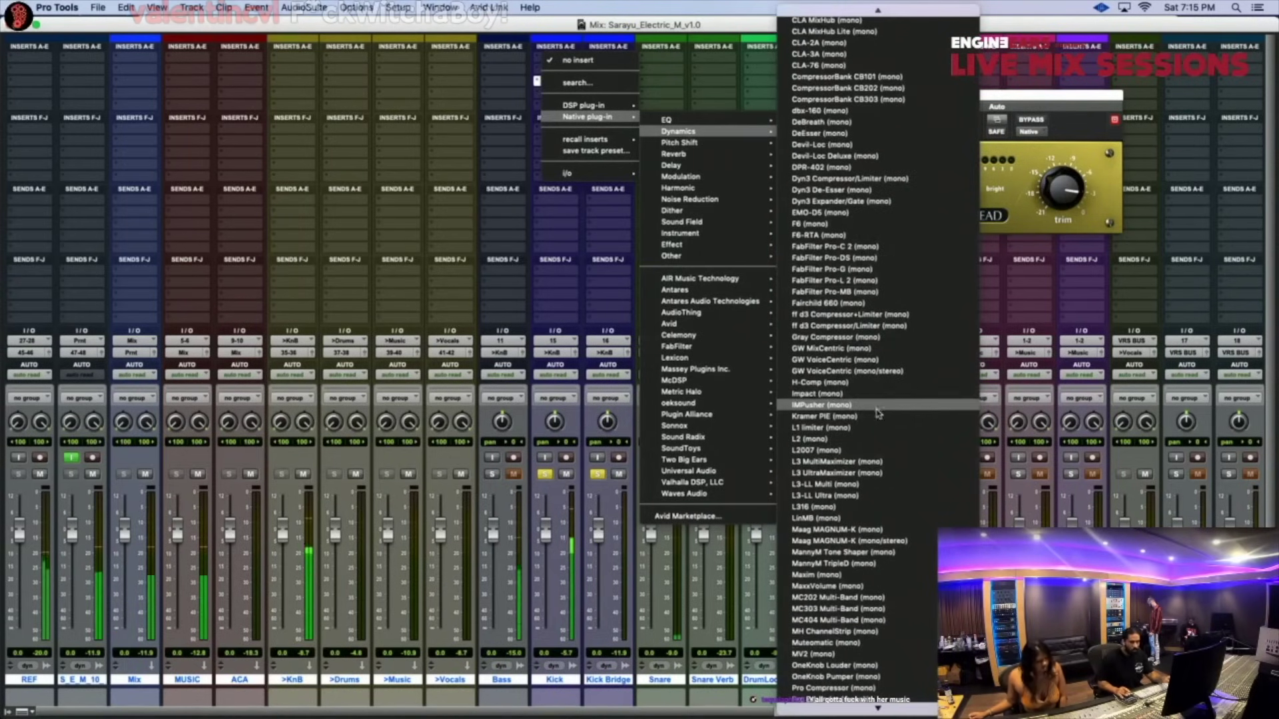
{"action": "scroll", "coordinate": [878, 603], "scroll_direction": "down", "scroll_amount": 3}
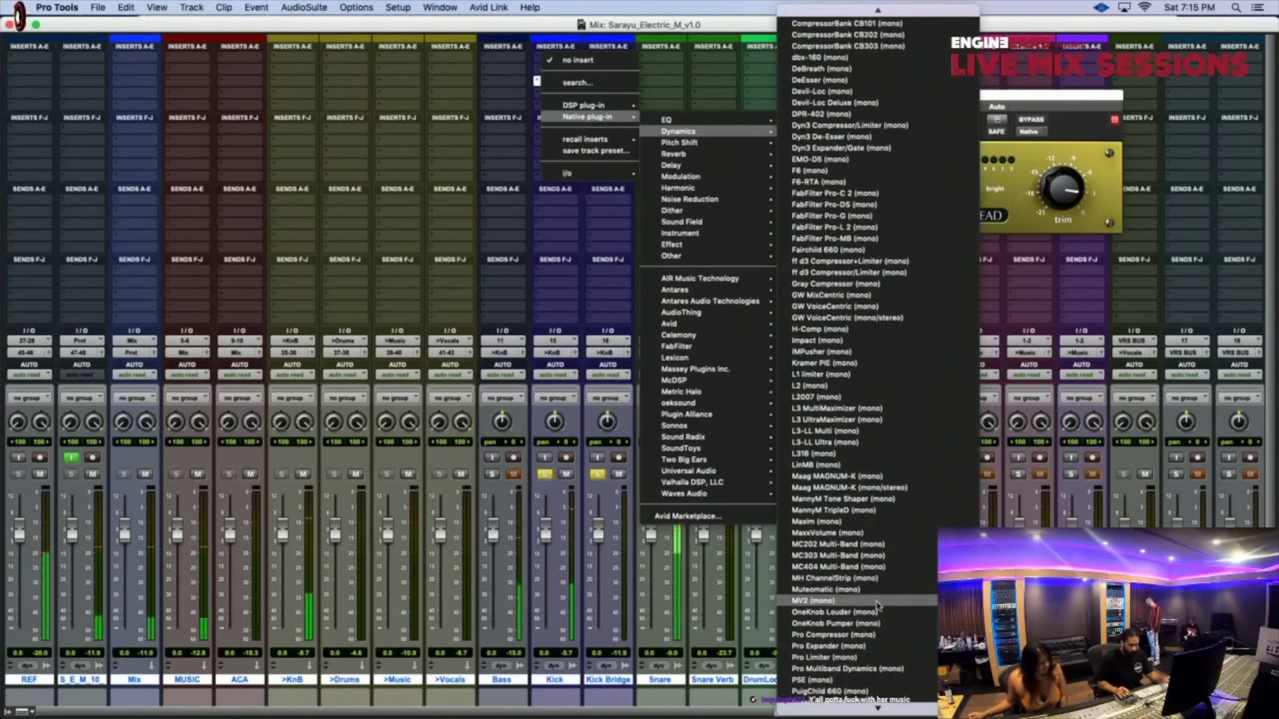
{"action": "scroll", "coordinate": [878, 606], "scroll_direction": "down", "scroll_amount": 3}
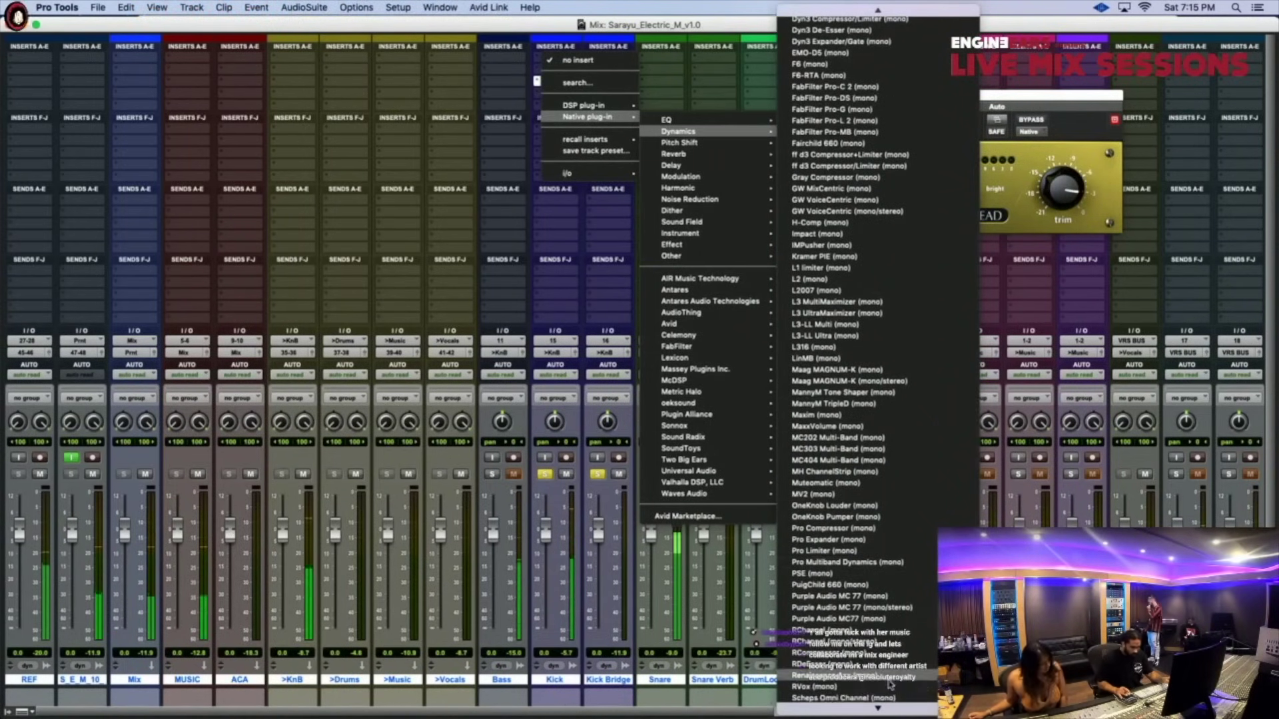
{"action": "left_click", "coordinate": [889, 686]}
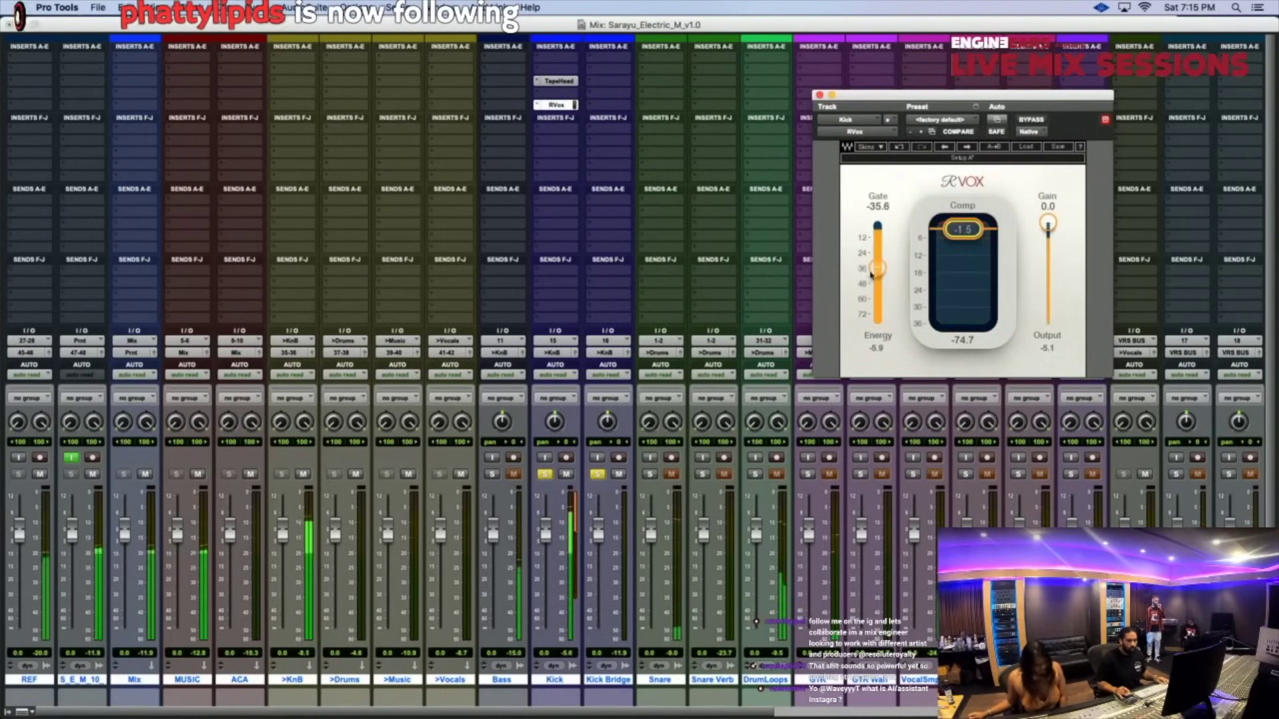
- Set the RVox gate on the Kick track to -32.0 and compare the sound with RVox bypassed and active
{"action": "left_click_drag", "start_coordinate": [873, 276], "coordinate": [878, 264]}
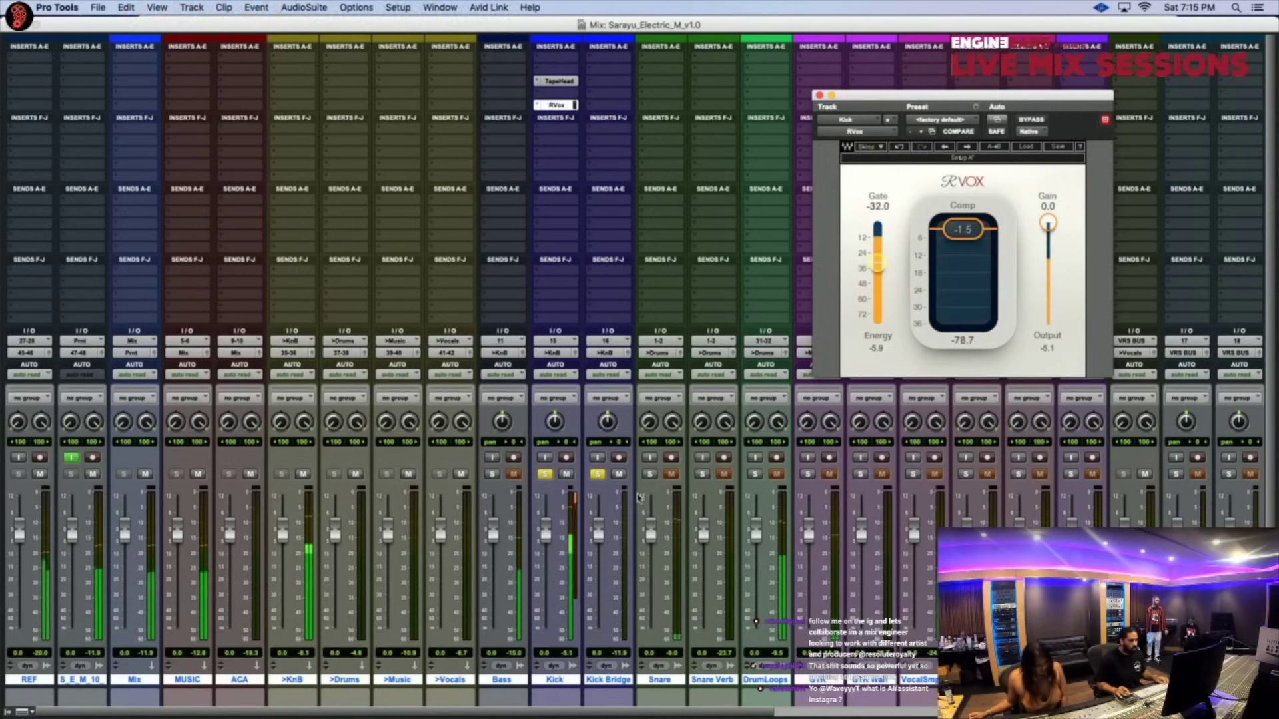
{"action": "left_click", "coordinate": [558, 105], "text": "super"}
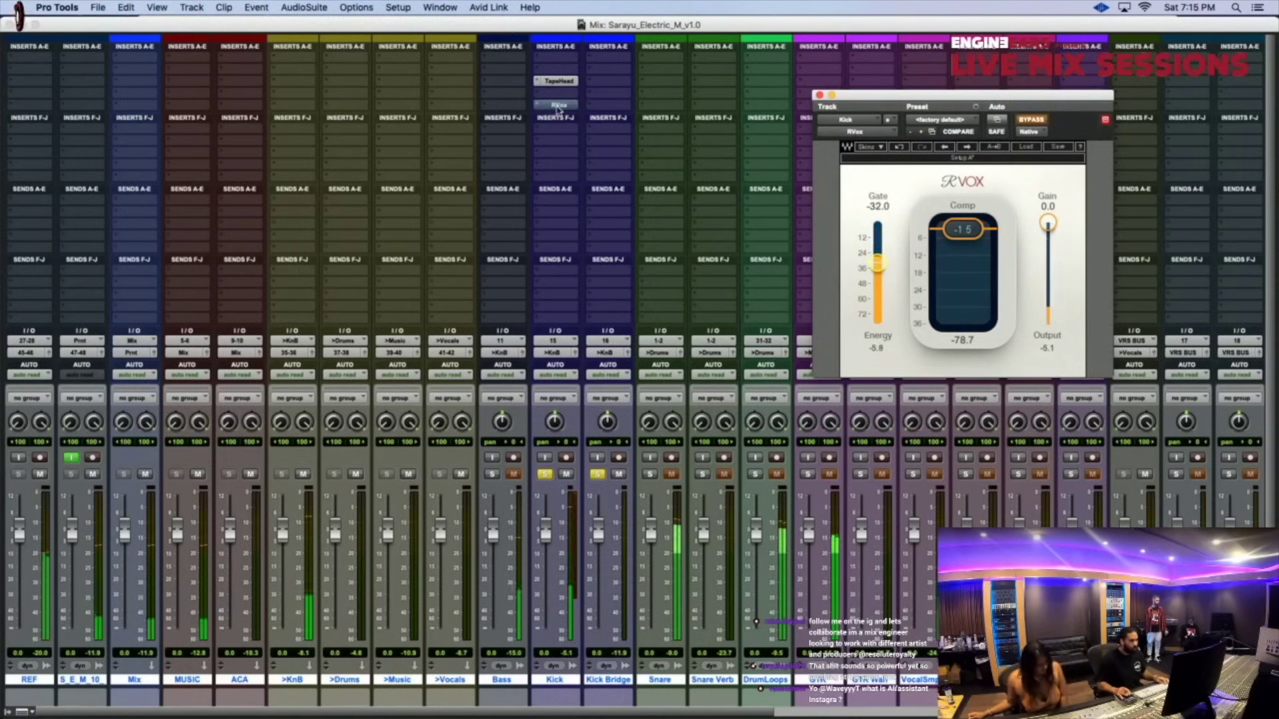
{"action": "left_click", "coordinate": [559, 105], "text": "super"}
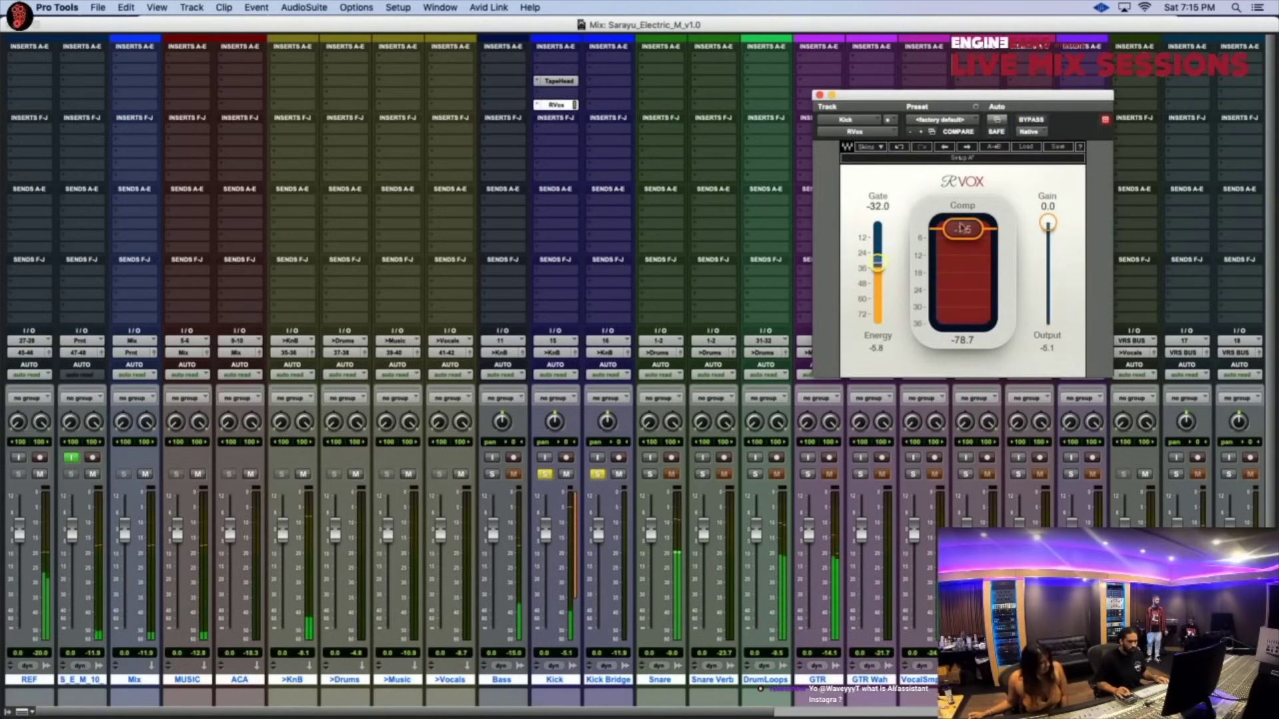
- Set the RVox compression to -2.1, compare it with bypass and close the plug-in window
{"action": "left_click_drag", "start_coordinate": [974, 244], "coordinate": [968, 244]}
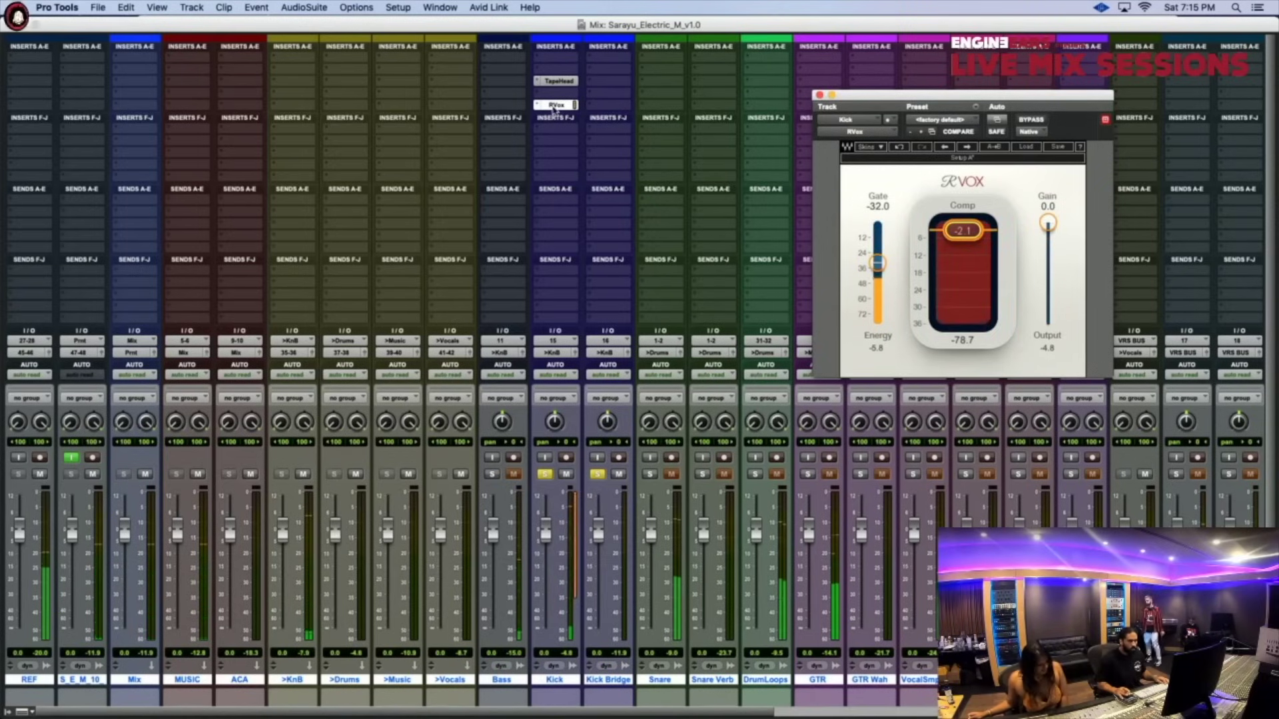
{"action": "left_click", "coordinate": [557, 105], "text": "super"}
{"action": "left_click", "coordinate": [557, 106], "text": "super"}
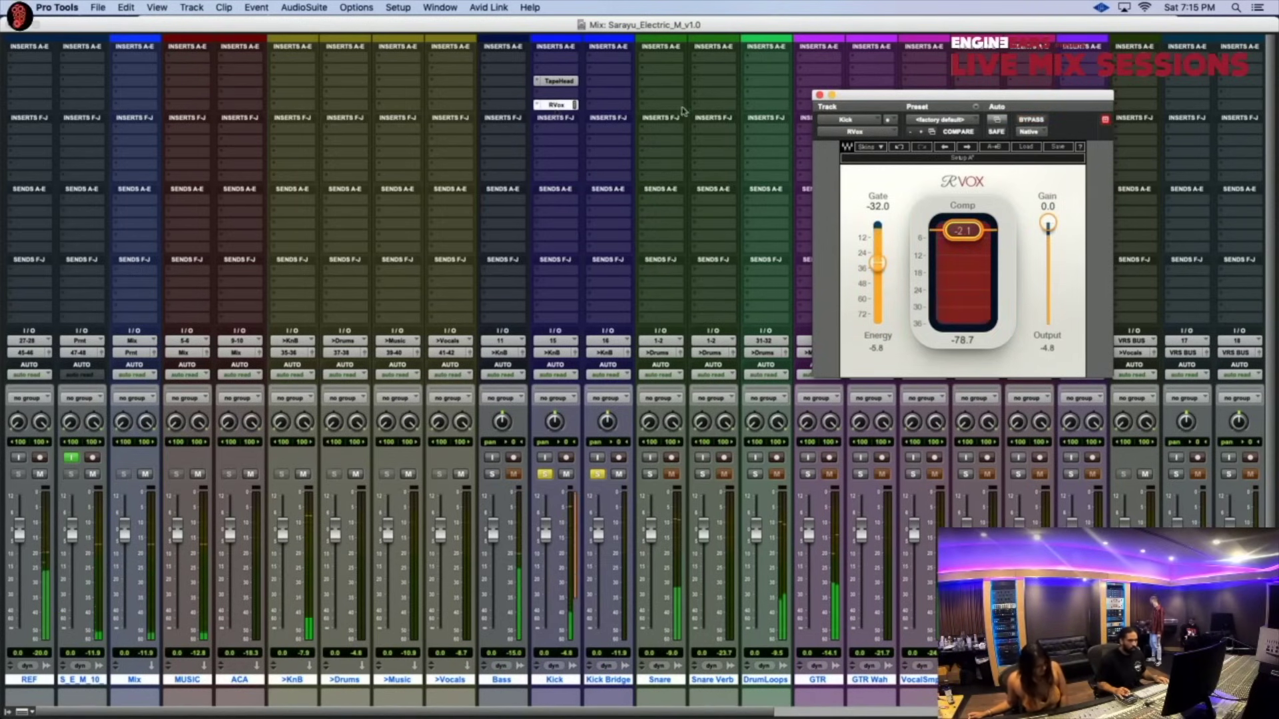
{"action": "left_click", "coordinate": [822, 94]}
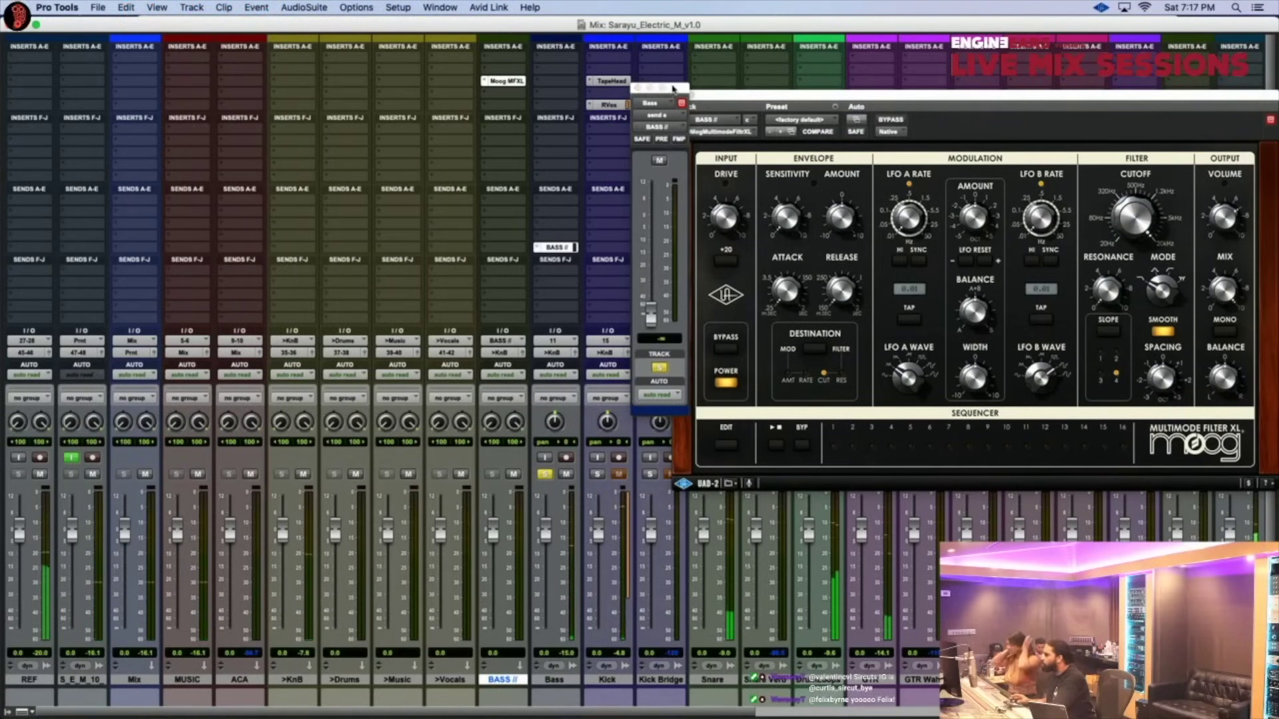
- Move the Bass send window clear of the filter plug-in and raise the send level to the BASS // bus to 0.0
{"action": "left_click_drag", "start_coordinate": [660, 88], "coordinate": [297, 139]}
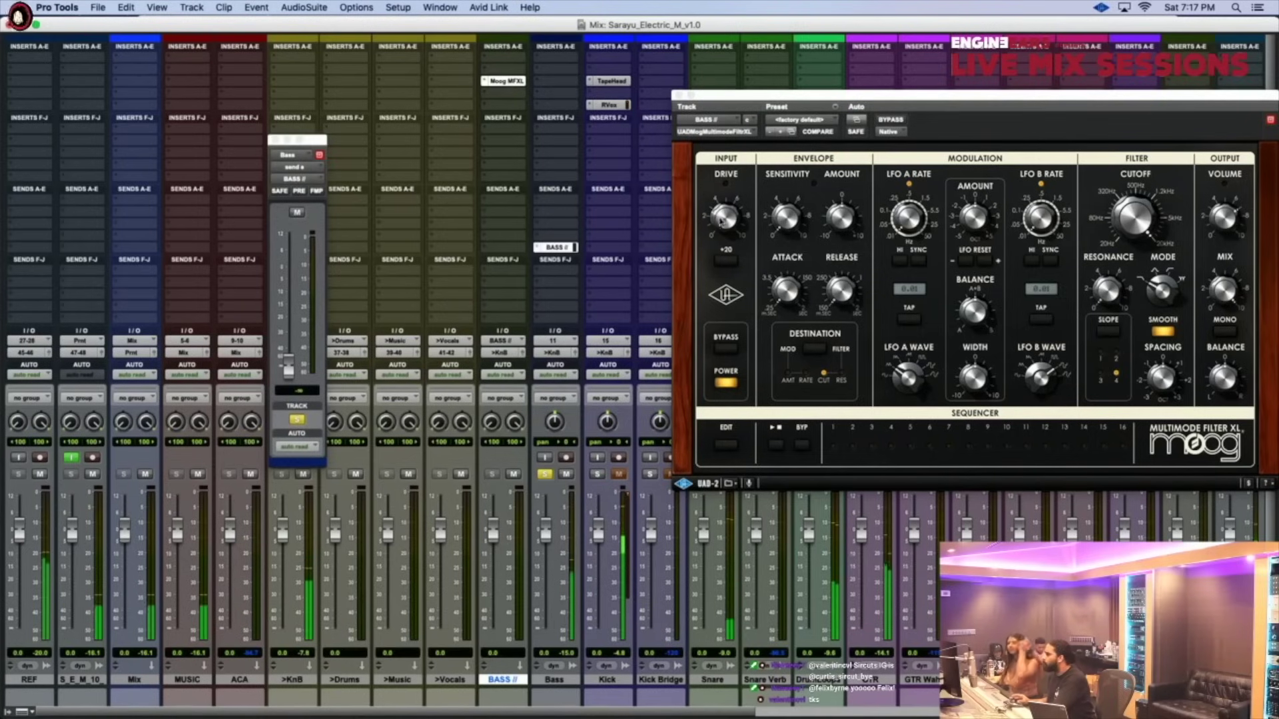
{"action": "left_click", "coordinate": [564, 250]}
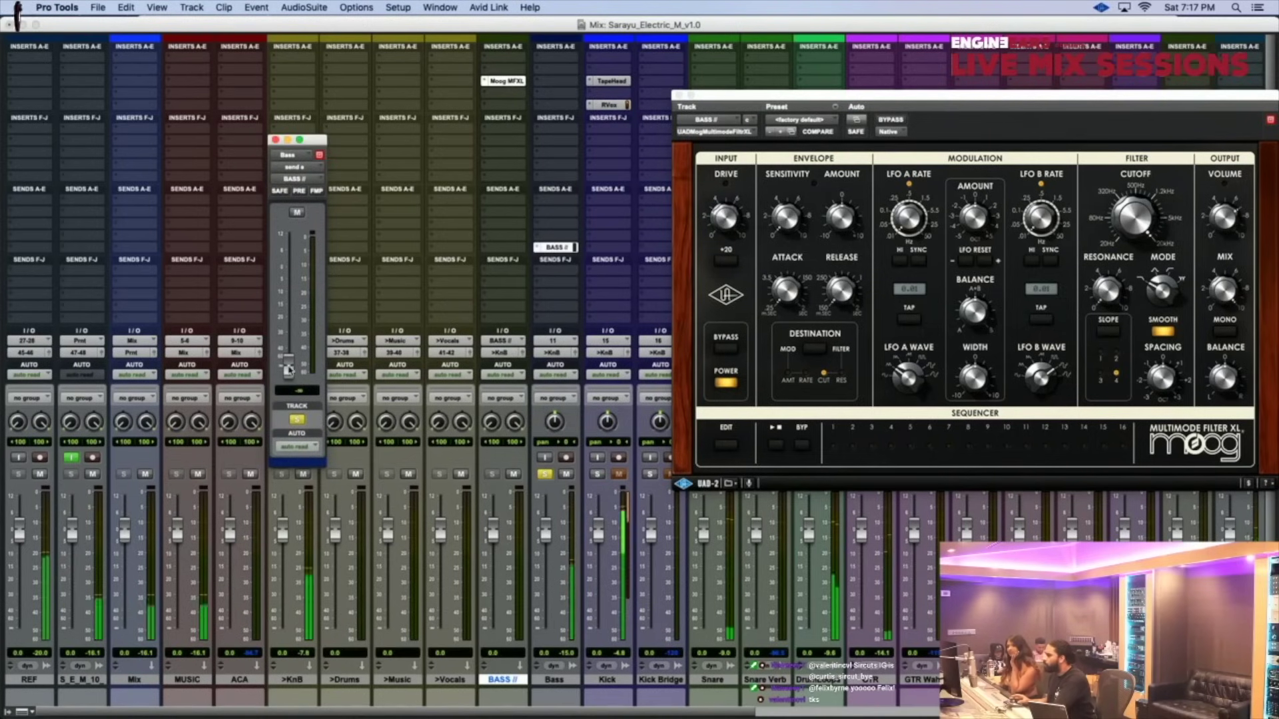
{"action": "left_click_drag", "start_coordinate": [287, 366], "coordinate": [285, 310]}
{"action": "left_click", "coordinate": [287, 308], "text": "alt"}
- Adjust the Moog Multimode Filter XL's drive on the BASS // track, with slope 1 and Mono output enabled
{"action": "left_click", "coordinate": [739, 195]}
{"action": "left_click_drag", "start_coordinate": [740, 195], "coordinate": [739, 201]}
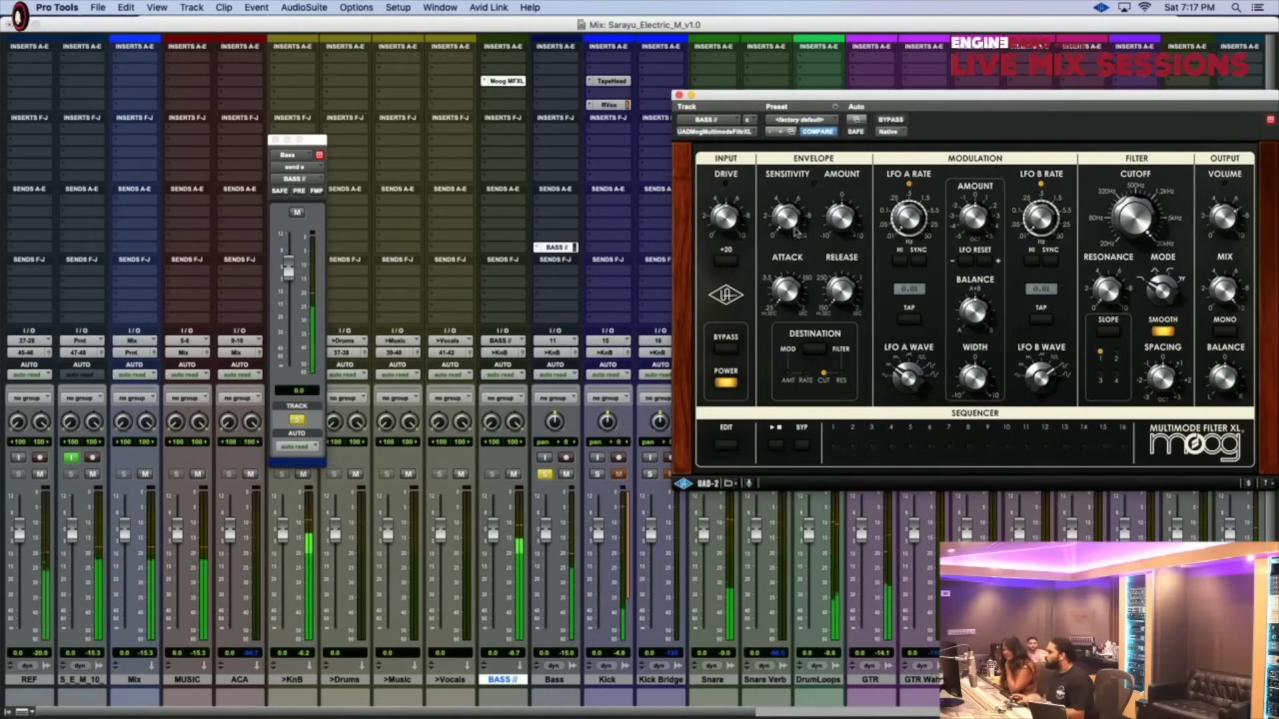
{"action": "left_click", "coordinate": [1225, 330]}
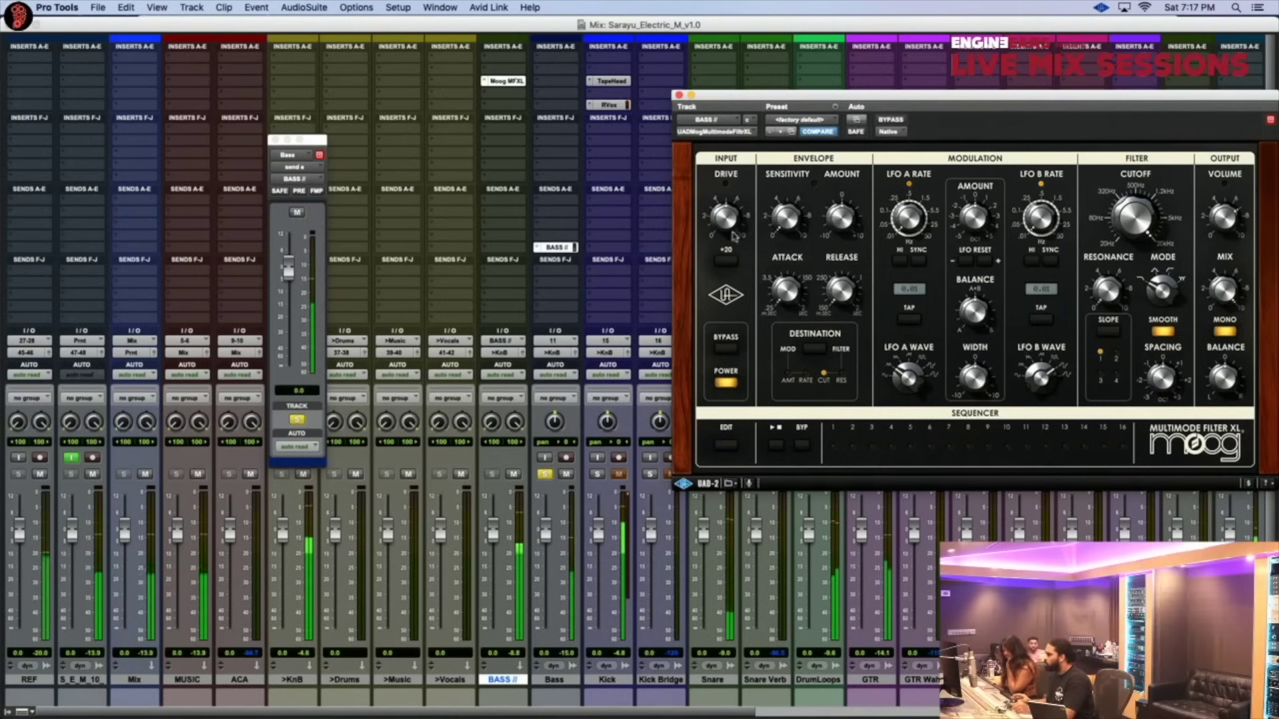
- Insert the Moog Multimode Filter XL on the BASS // track and send the Bass track to the BASS // (Mono) bus
{"action": "left_click", "coordinate": [499, 100]}
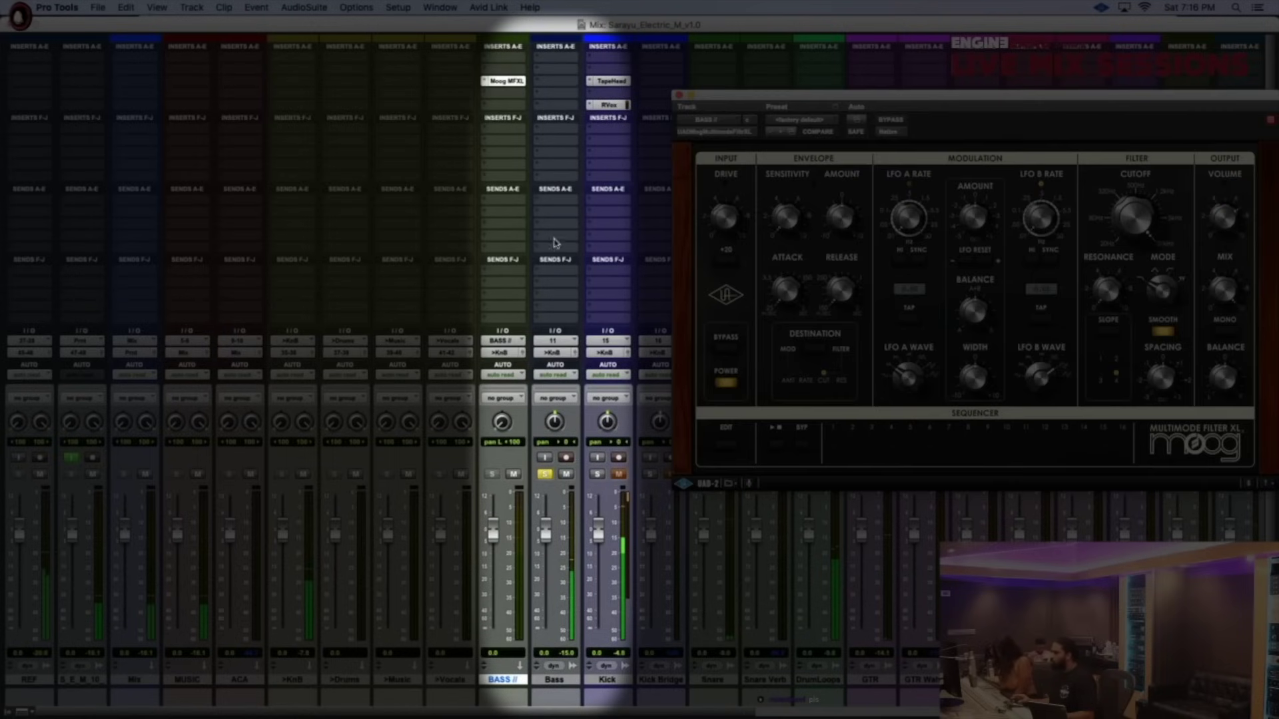
{"action": "left_click", "coordinate": [565, 200]}
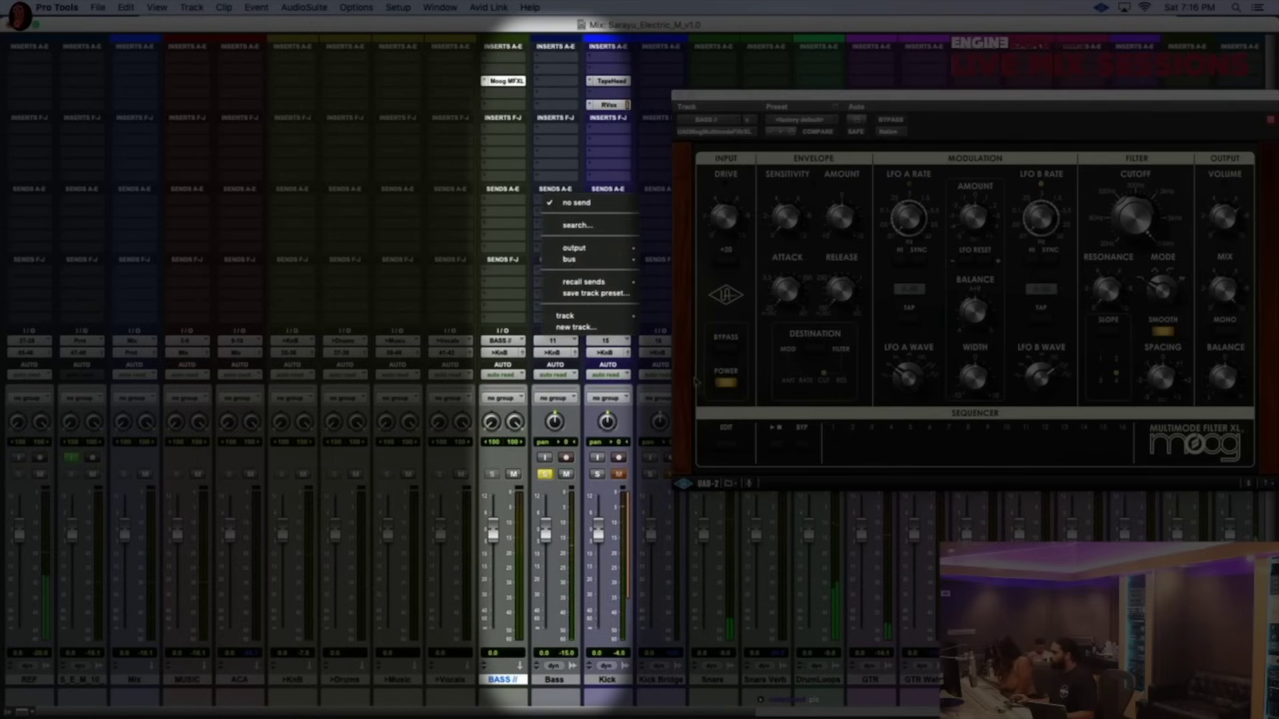
{"action": "mouse_move", "coordinate": [569, 260]}
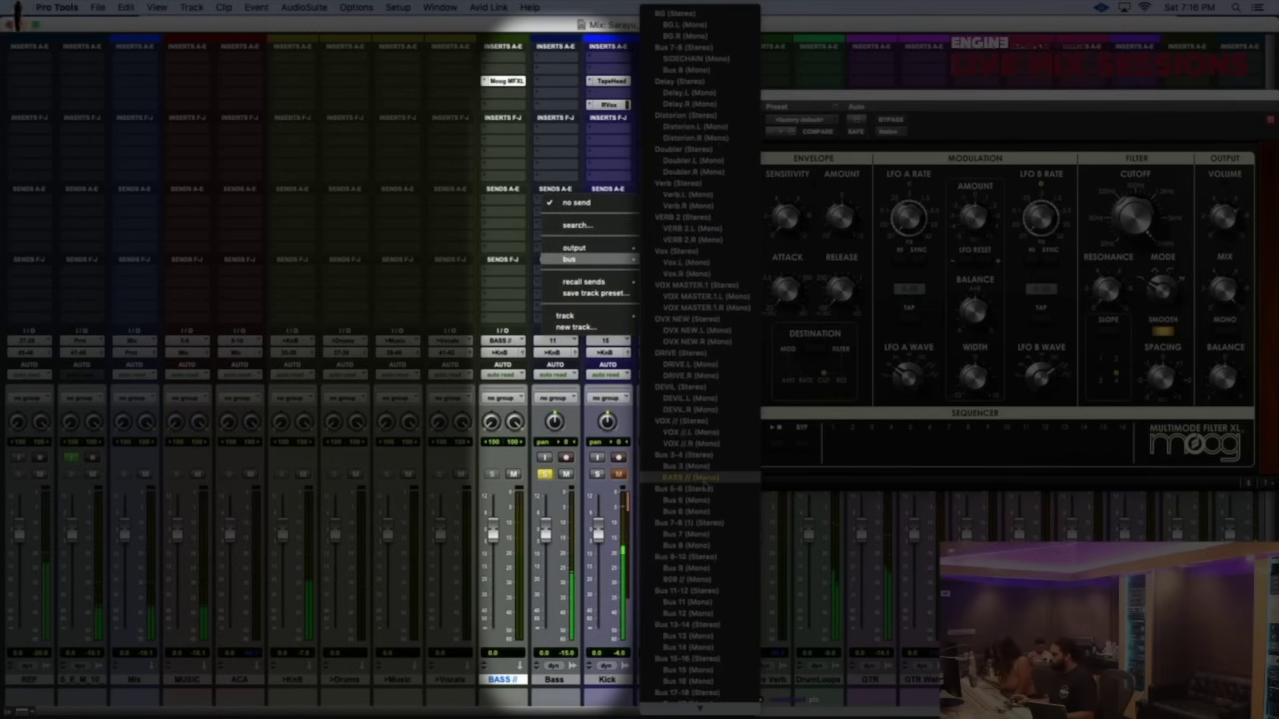
{"action": "left_click", "coordinate": [689, 478]}
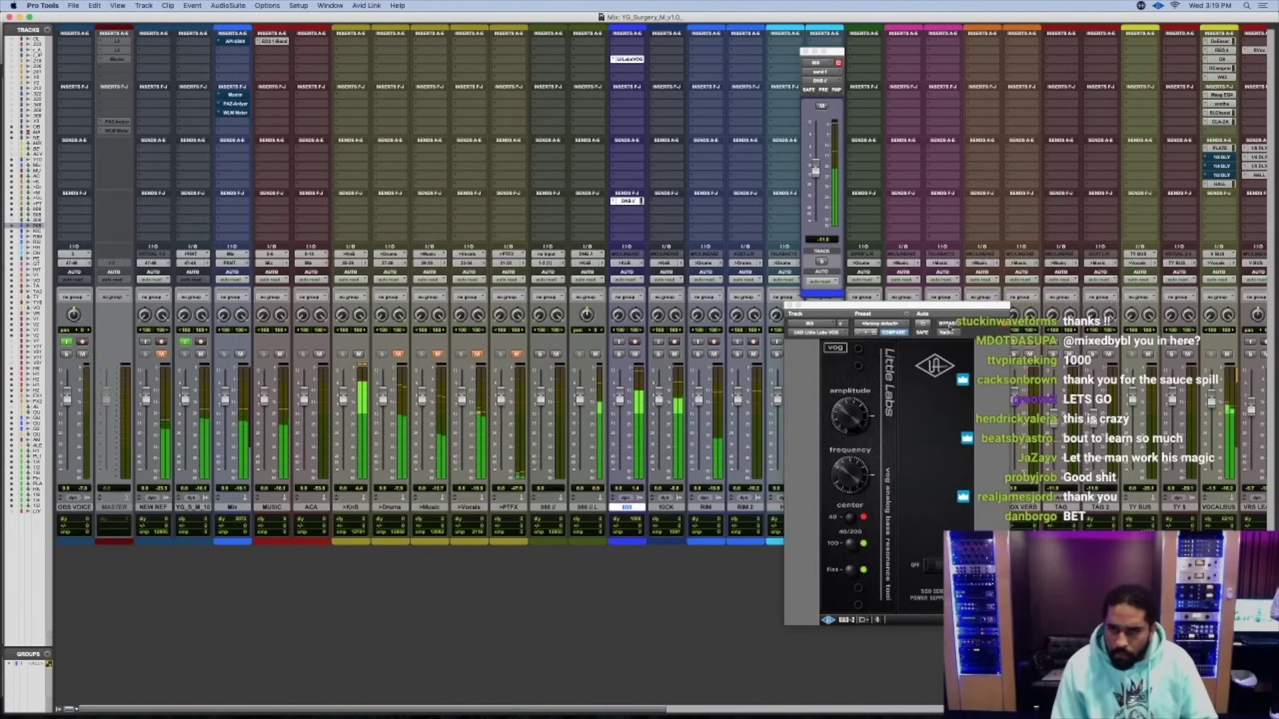
- Compare the Little Labs VOG on the 808 track with bypass
{"action": "left_click", "coordinate": [948, 324]}
{"action": "left_click", "coordinate": [949, 325]}
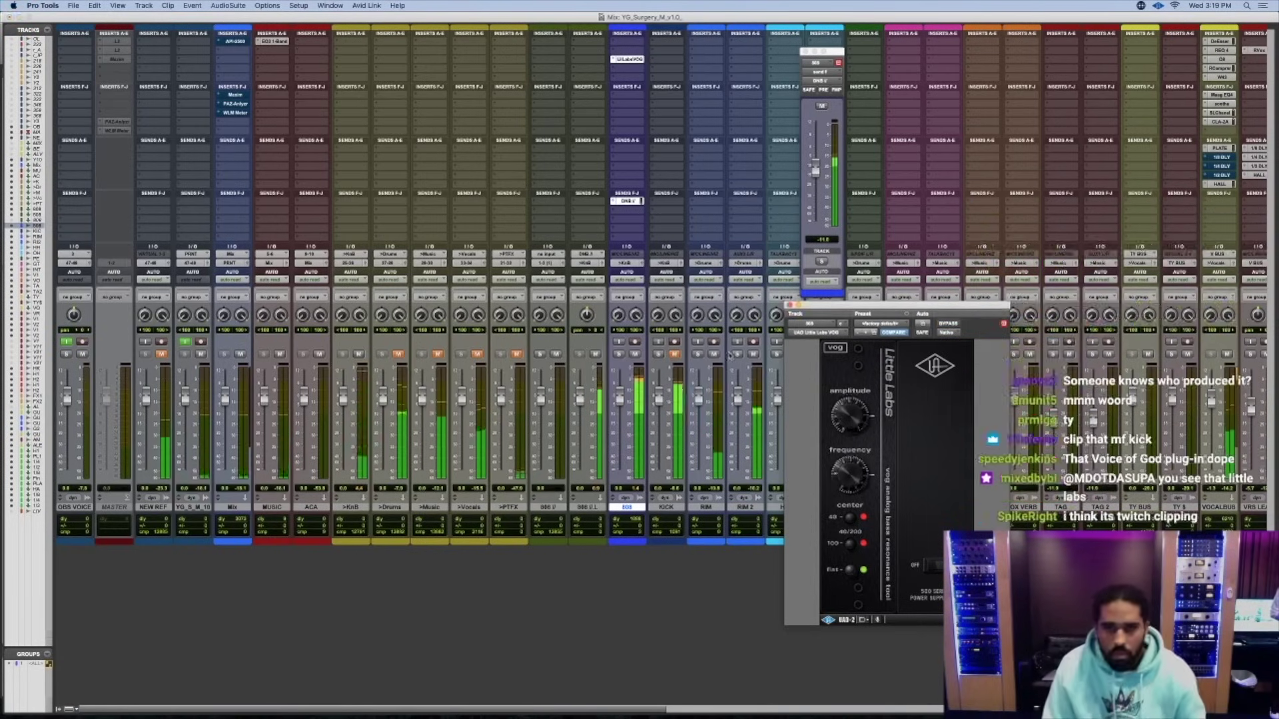
{"action": "left_click_drag", "start_coordinate": [626, 59], "coordinate": [589, 60]}
{"action": "left_click", "coordinate": [732, 292]}
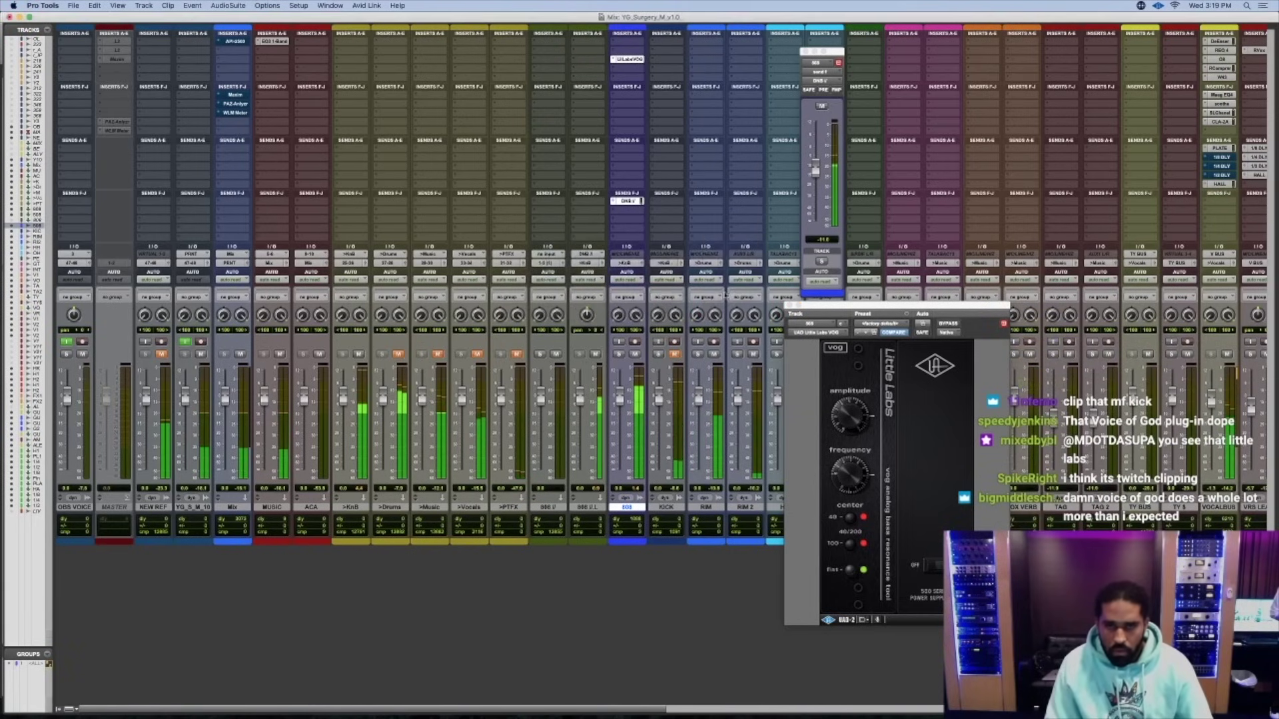
{"action": "left_click", "coordinate": [629, 59]}
{"action": "left_click", "coordinate": [630, 59]}
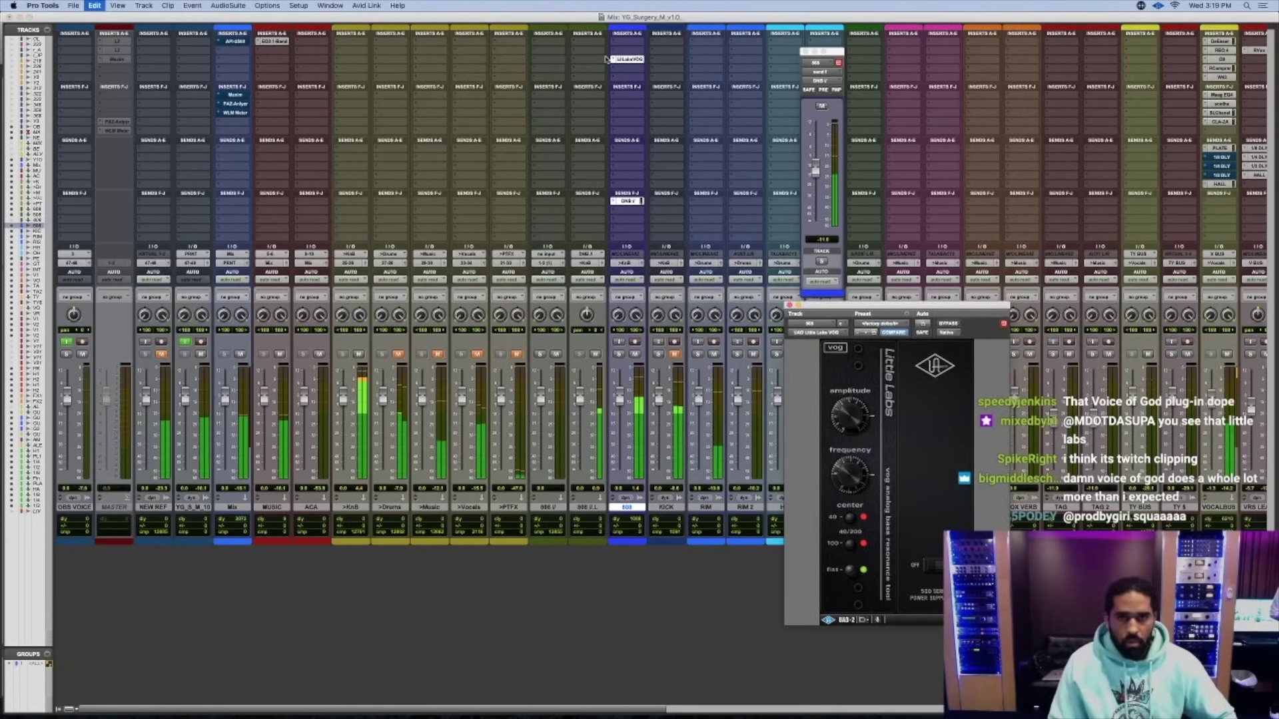
- Copy the Little Labs VOG from the 808 track to the 808 // track and compare the copy with bypass
{"action": "left_click", "coordinate": [586, 51]}
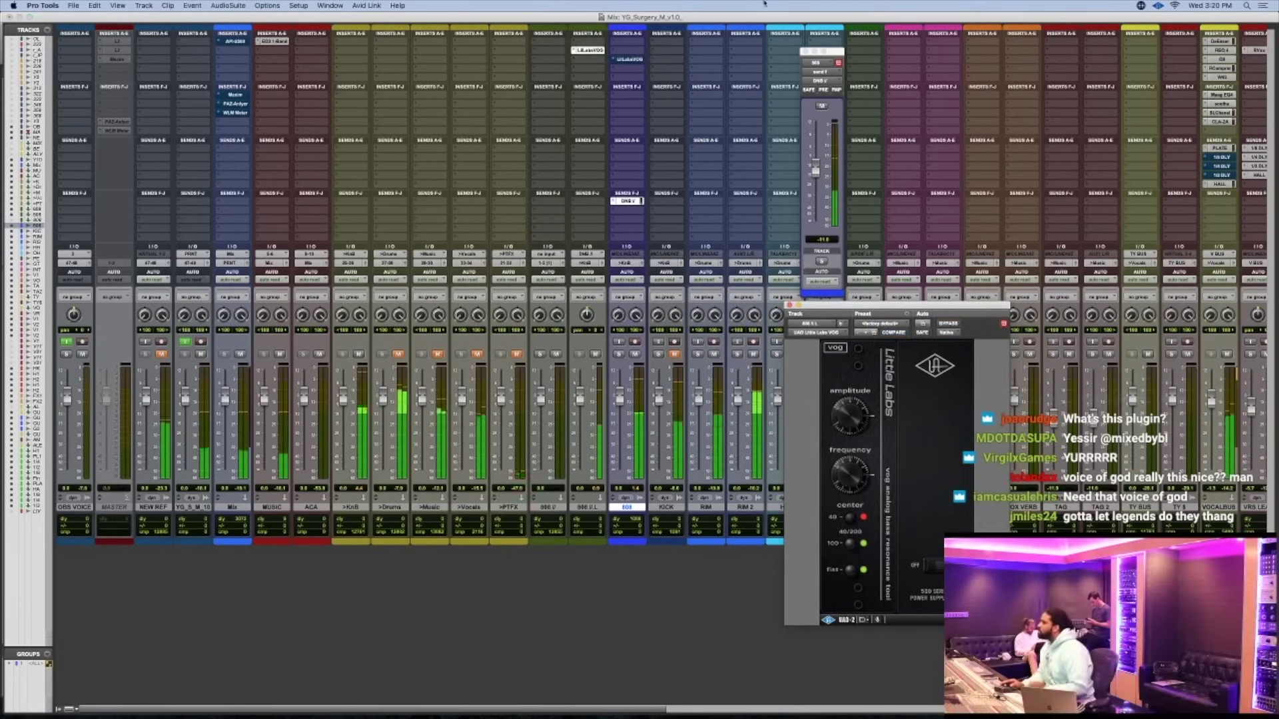
{"action": "left_click", "coordinate": [589, 50]}
{"action": "left_click", "coordinate": [589, 50]}
{"action": "key", "text": "super+s"}
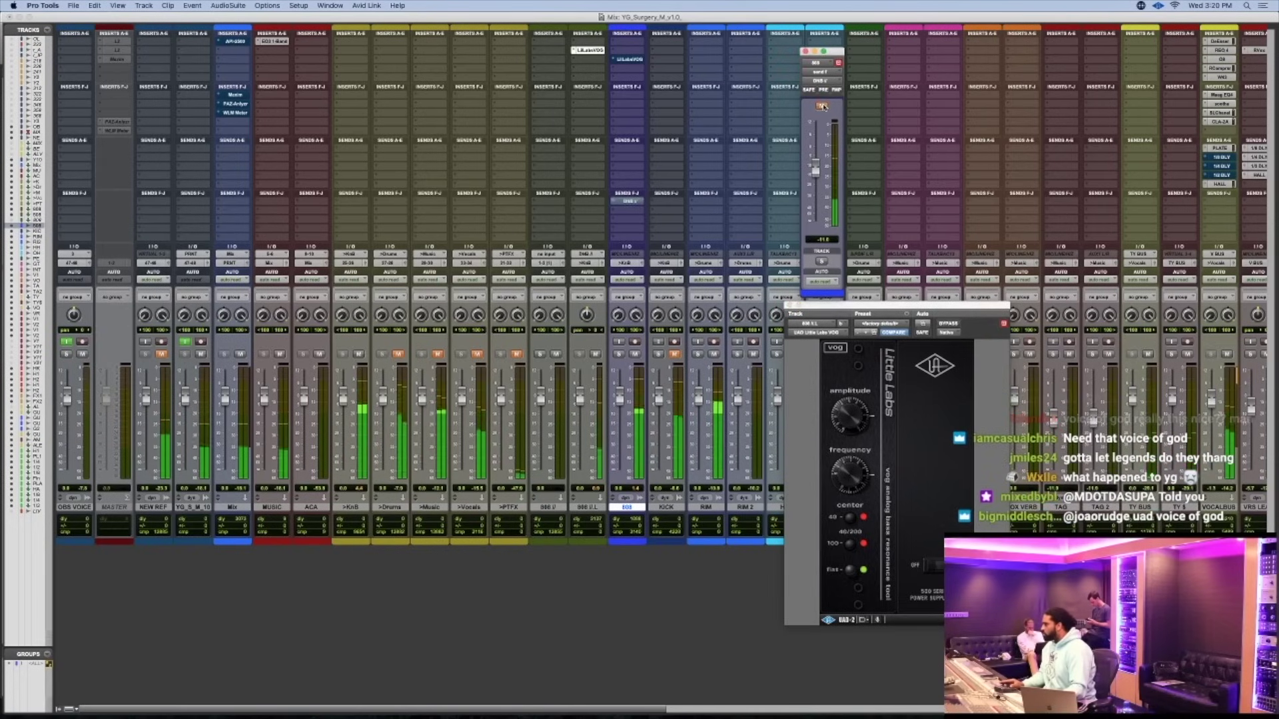
{"action": "left_click", "coordinate": [589, 51], "text": "super"}
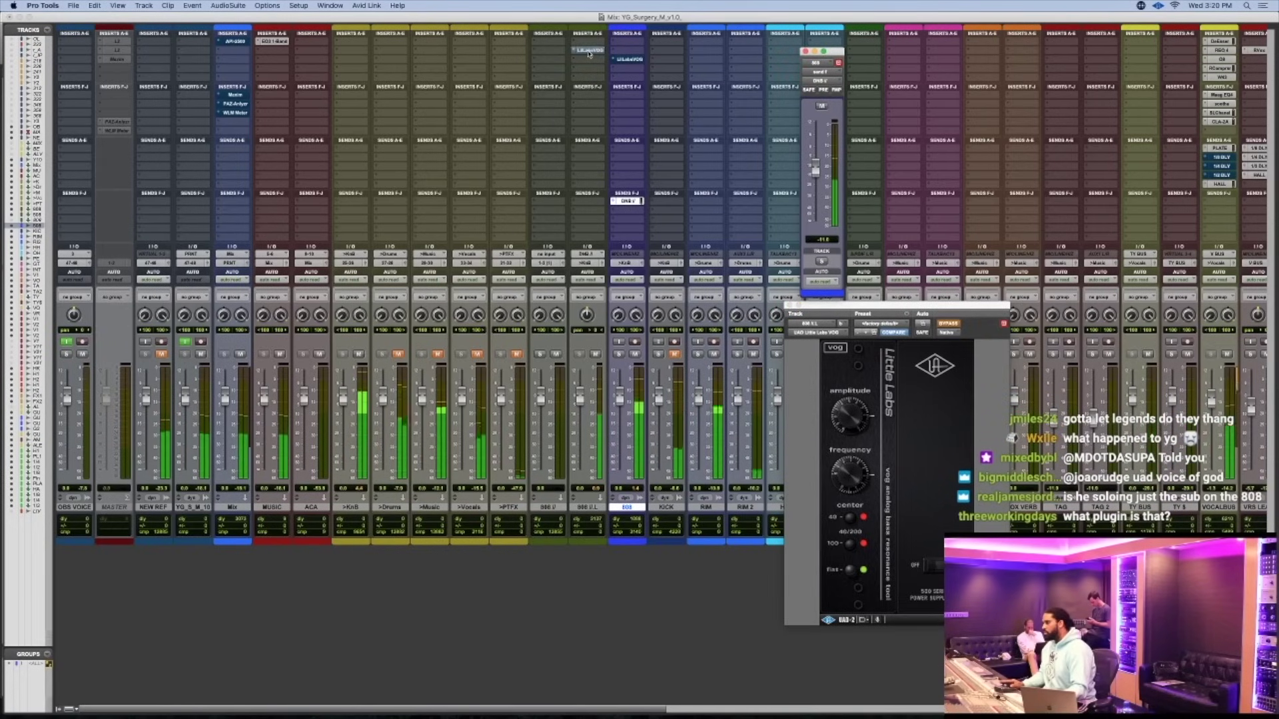
- Unmute the KICK track, lower the 808 fader slightly and save the session
{"action": "scroll", "coordinate": [629, 220], "scroll_direction": "right", "scroll_amount": 5}
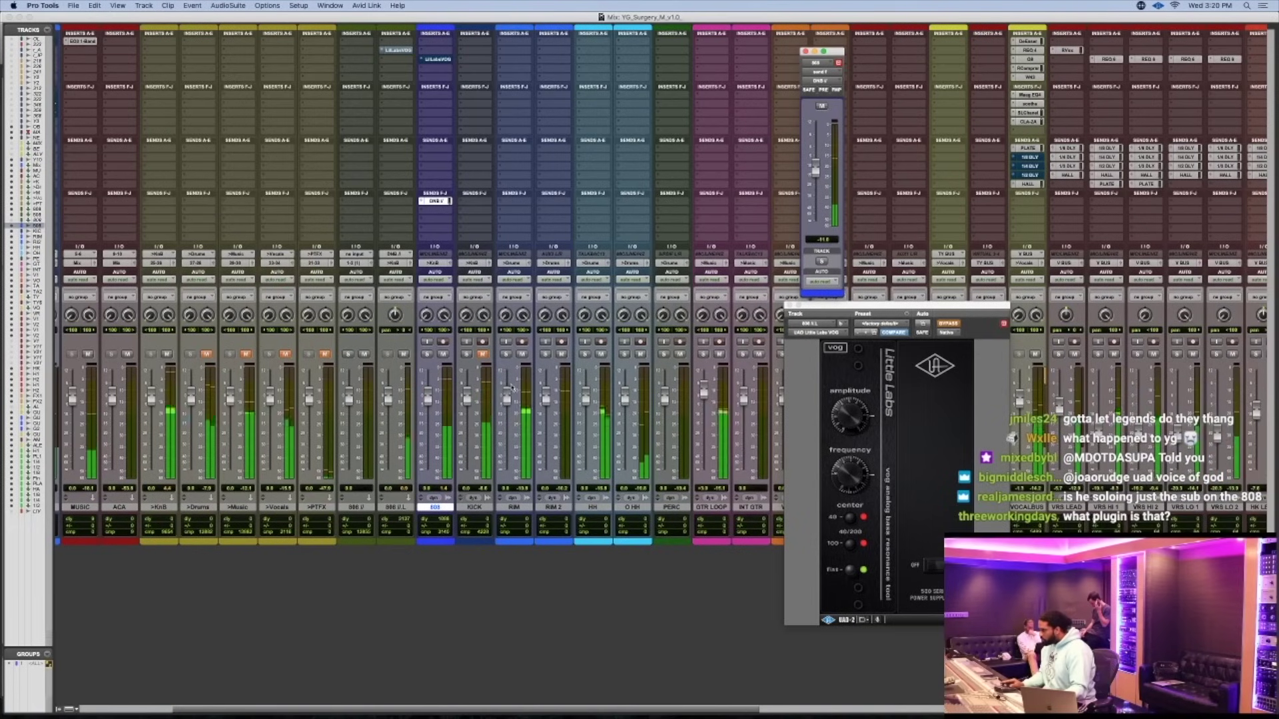
{"action": "left_click", "coordinate": [481, 354]}
{"action": "left_click_drag", "start_coordinate": [428, 396], "coordinate": [428, 403]}
{"action": "key", "text": "super+s"}
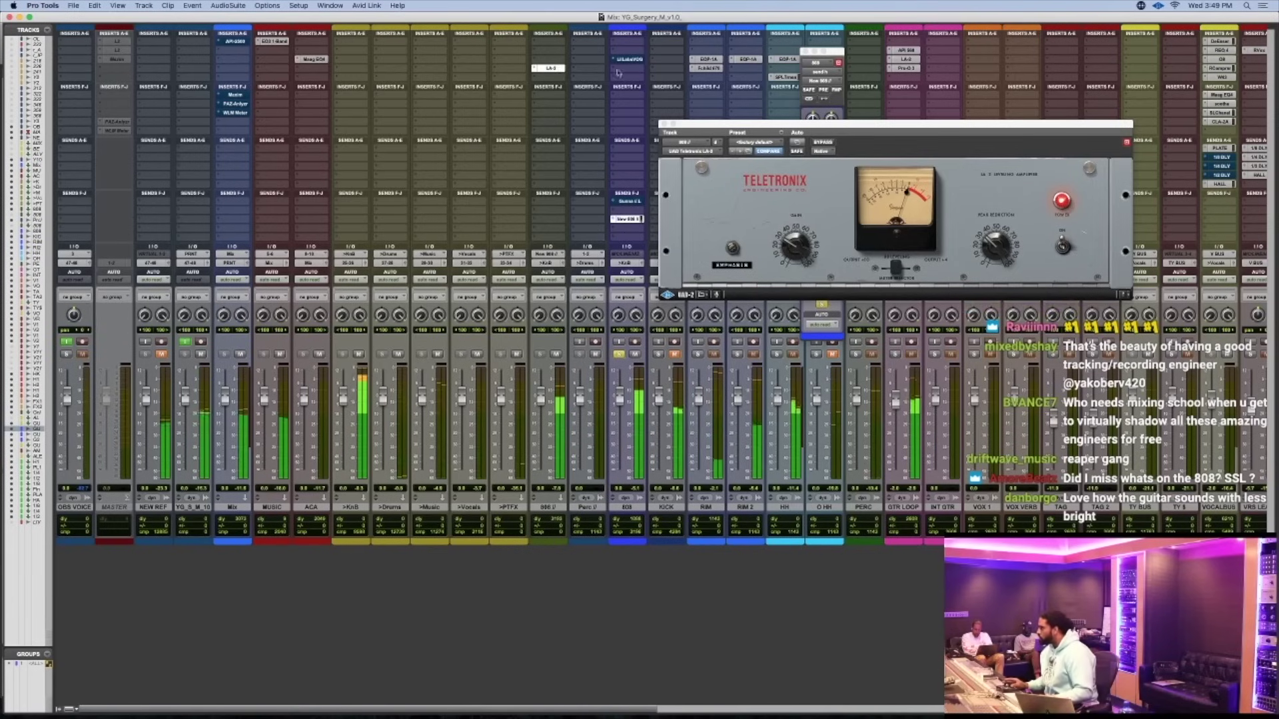
- Insert the UAD Moog Multimode Filter XL before the LA-2 on the 808 // track and close its window
{"action": "left_click", "coordinate": [543, 55]}
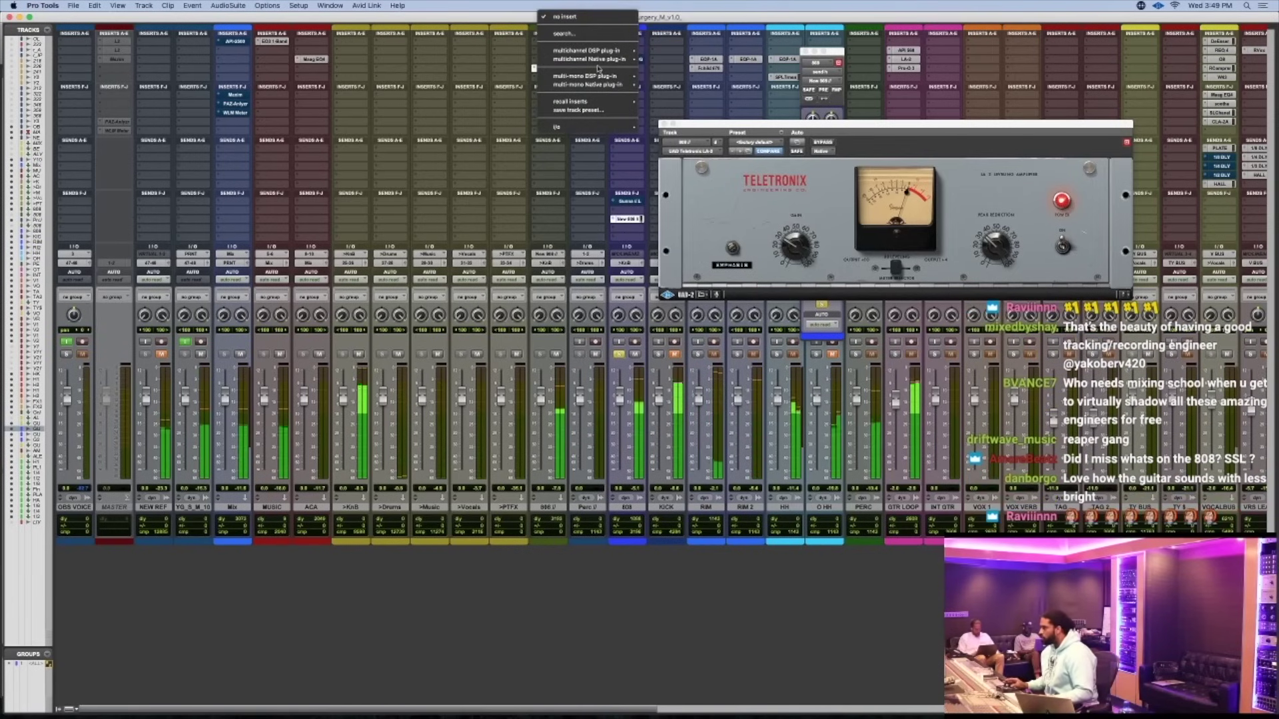
{"action": "mouse_move", "coordinate": [598, 61]}
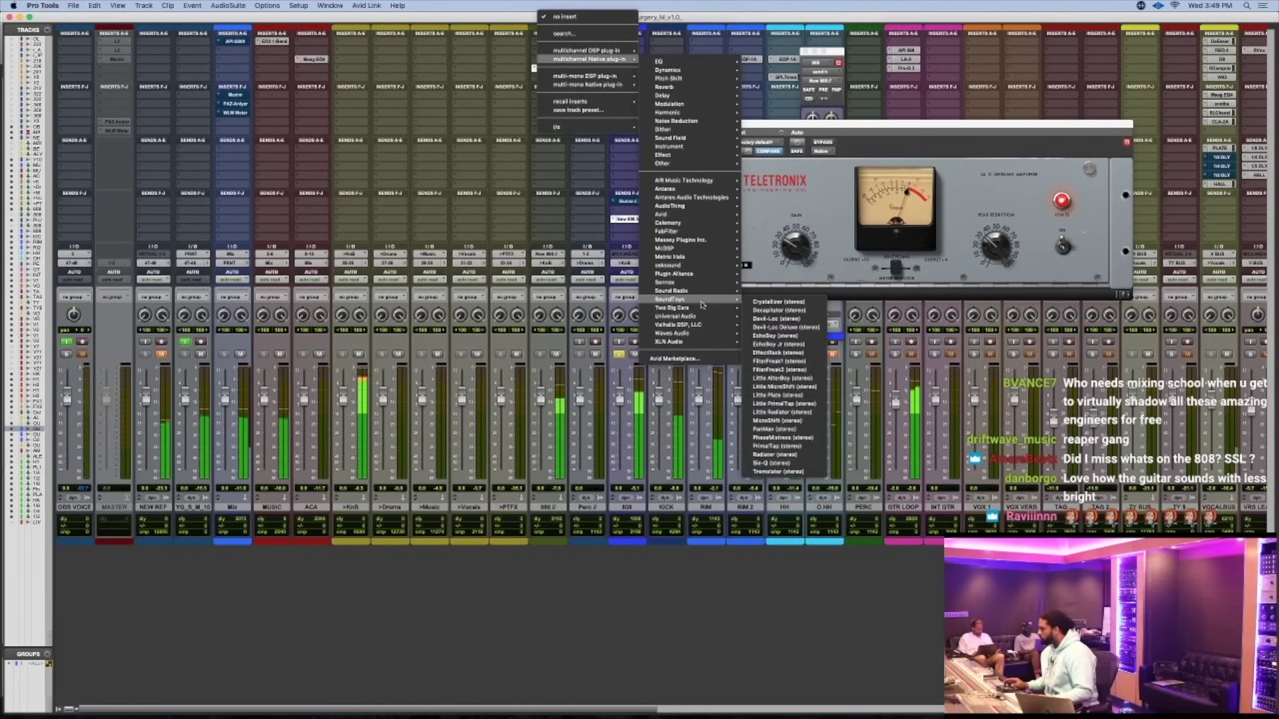
{"action": "left_click", "coordinate": [747, 250]}
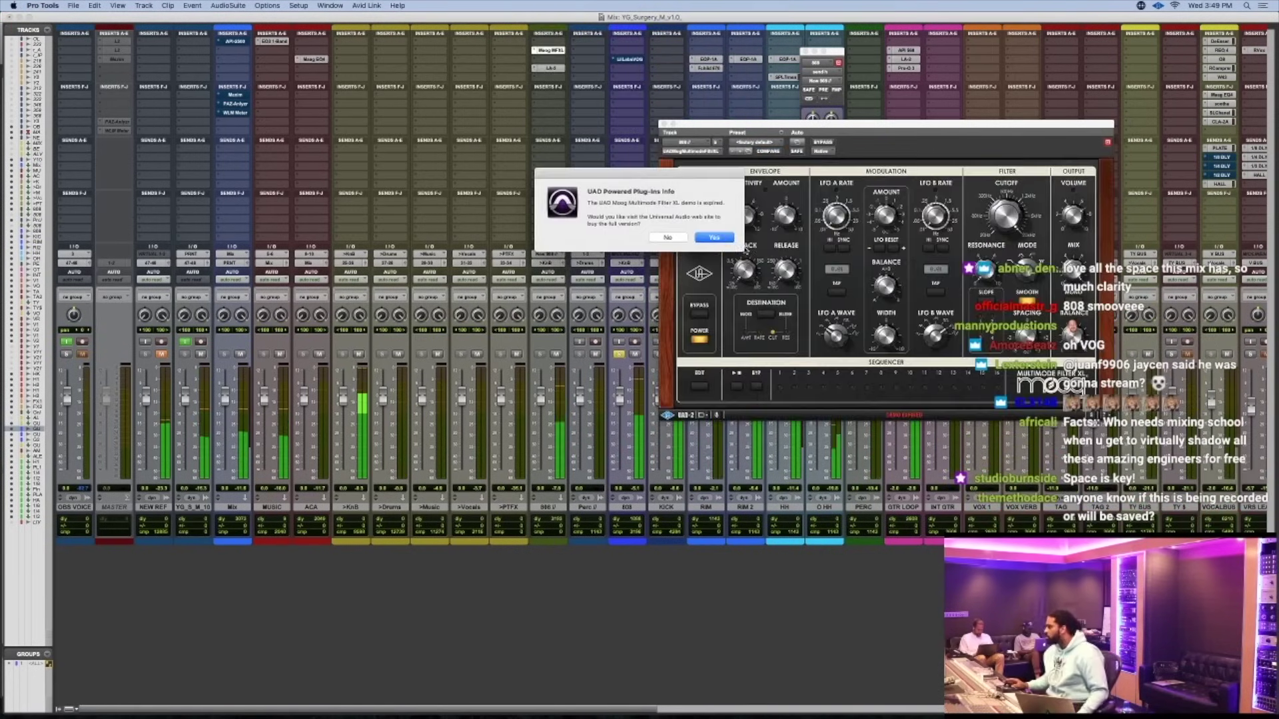
{"action": "left_click", "coordinate": [669, 238]}
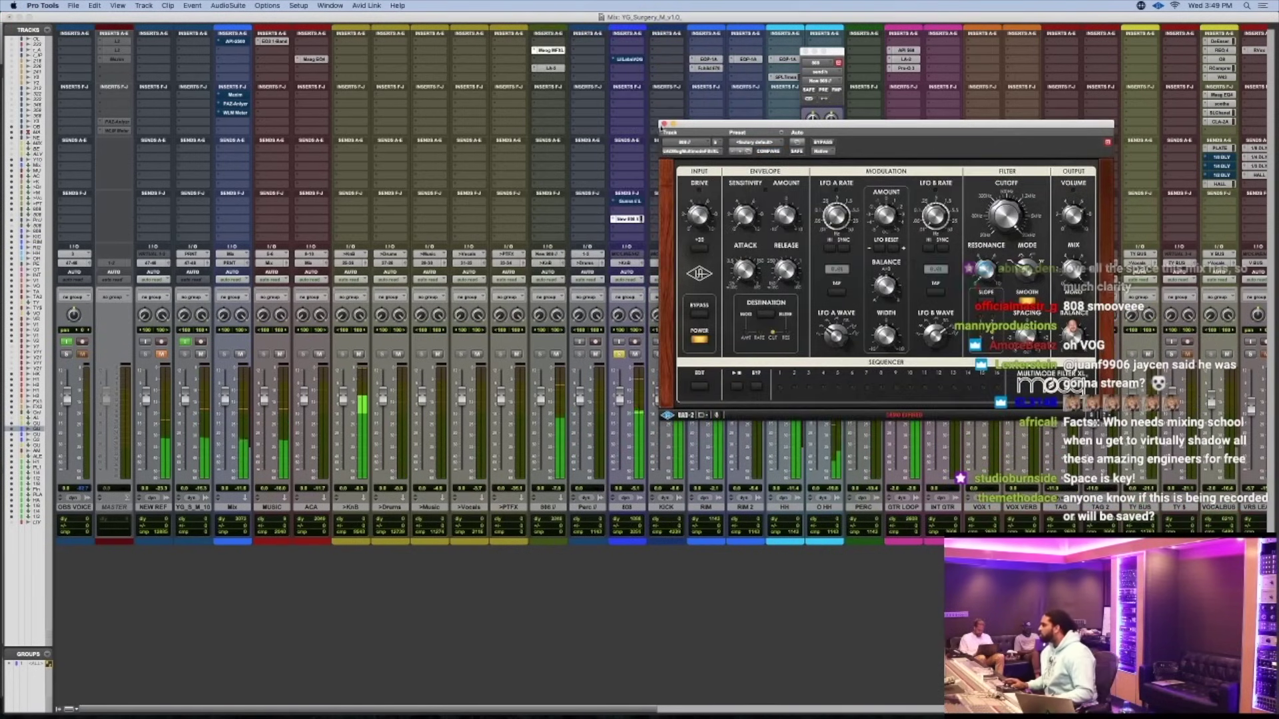
{"action": "left_click", "coordinate": [664, 124]}
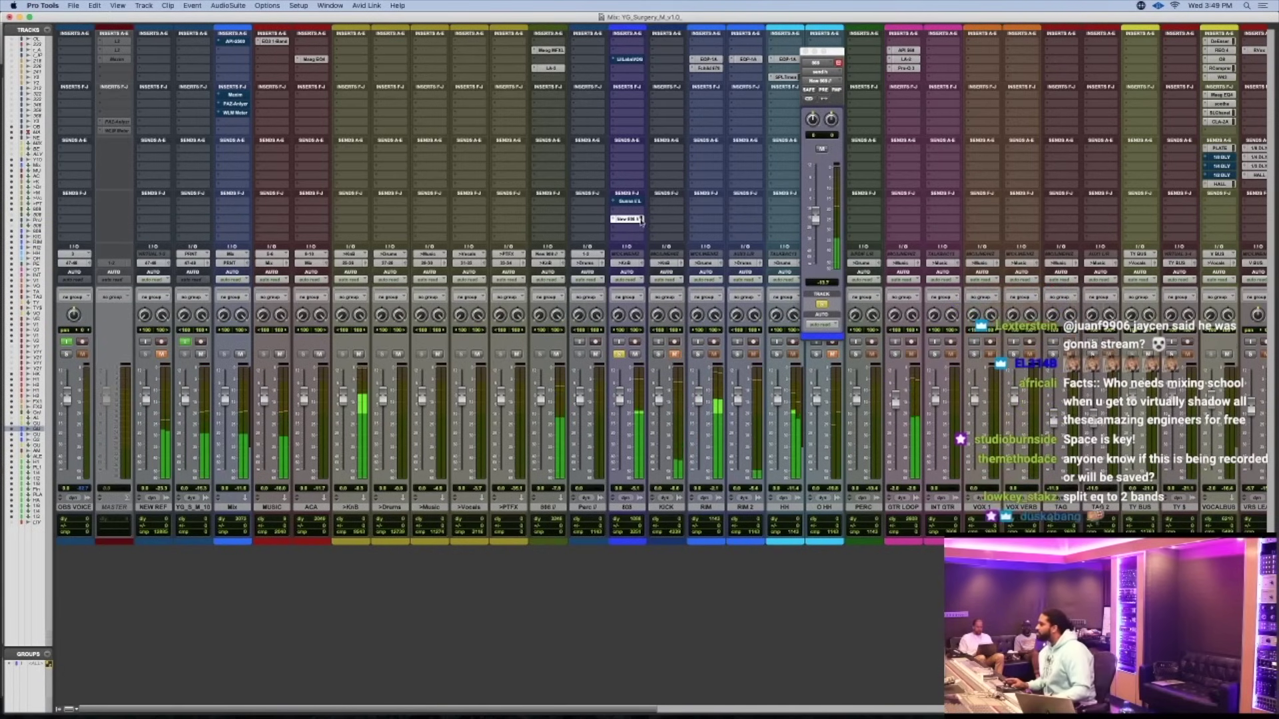
- Close the 808 send window and insert the SoundToys Decapitator on the 808 // track
{"action": "left_click", "coordinate": [639, 220]}
{"action": "left_click", "coordinate": [638, 220]}
{"action": "left_click", "coordinate": [638, 219]}
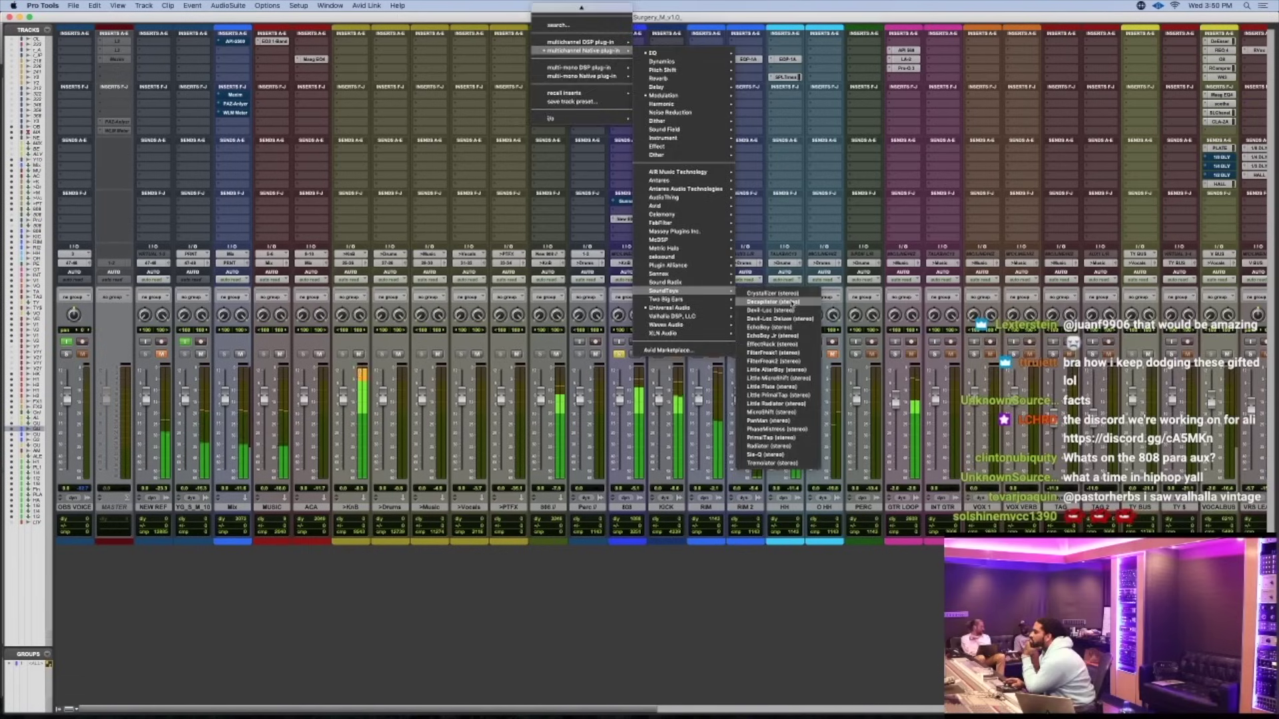
{"action": "left_click", "coordinate": [791, 303]}
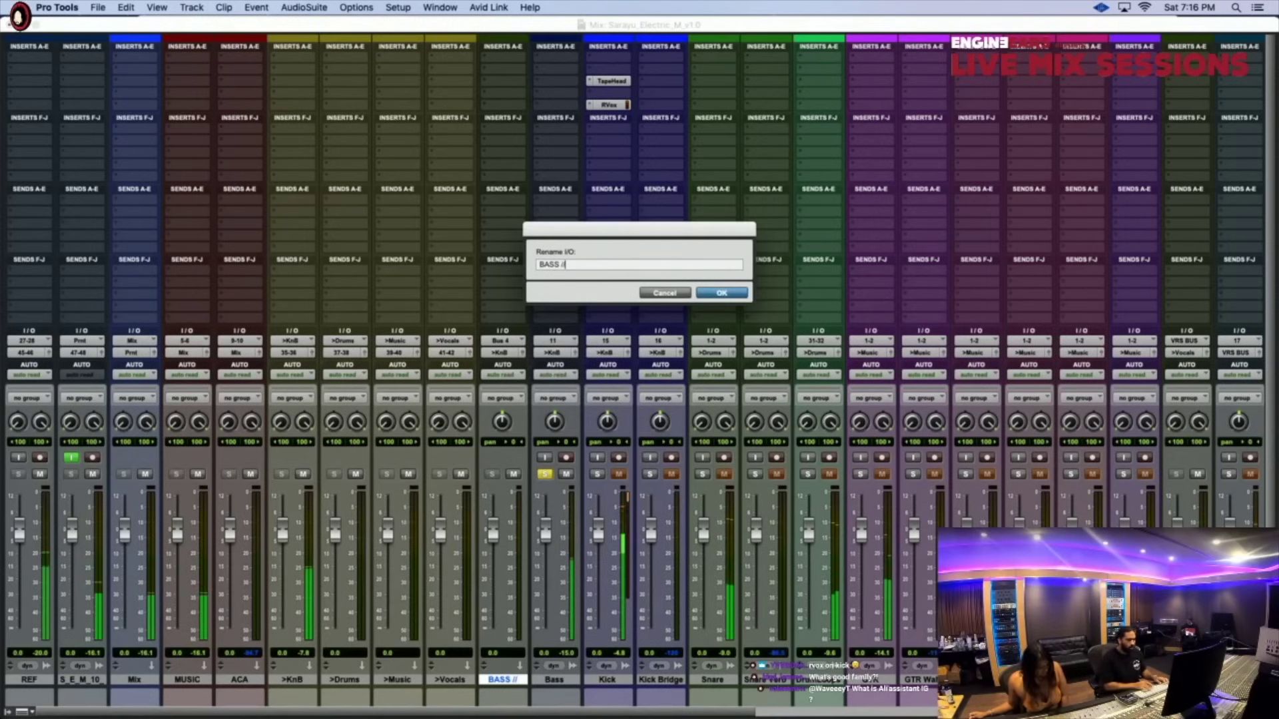
- Rename the parallel bus as BASS // and raise the Bass track's send to it to 0.0
{"action": "key", "text": "Return"}
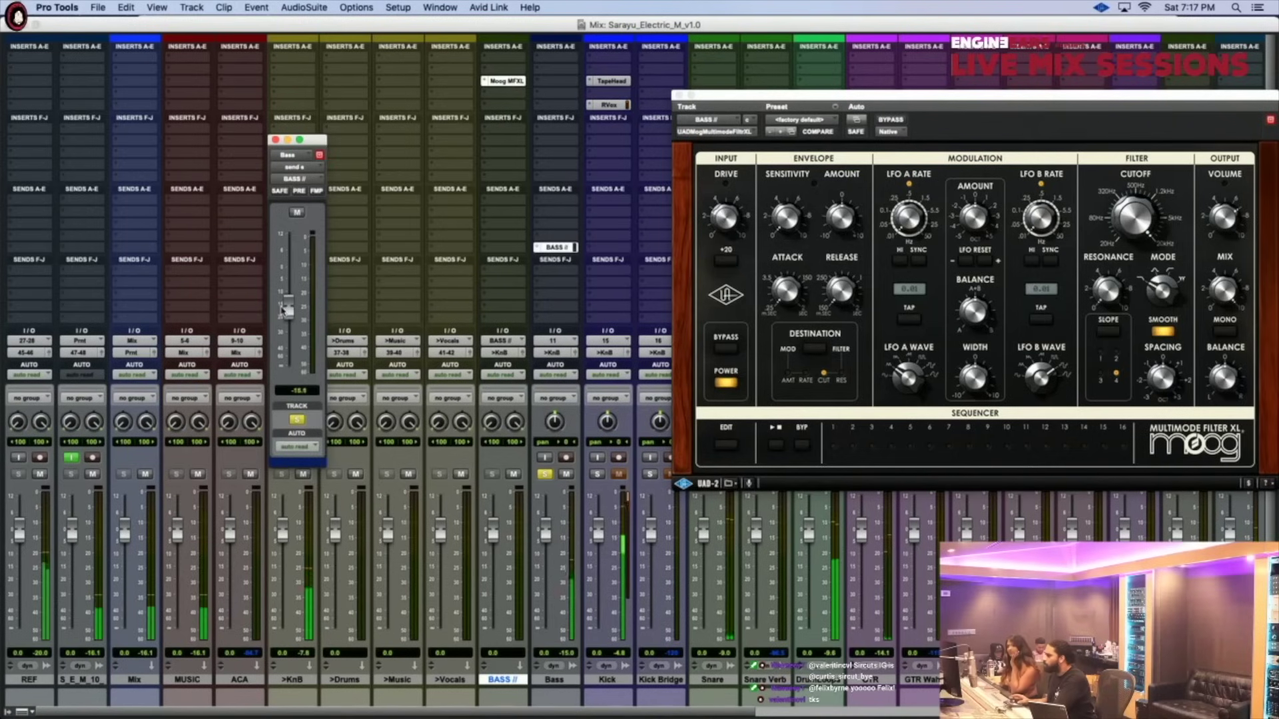
{"action": "left_click", "coordinate": [288, 308], "text": "alt"}
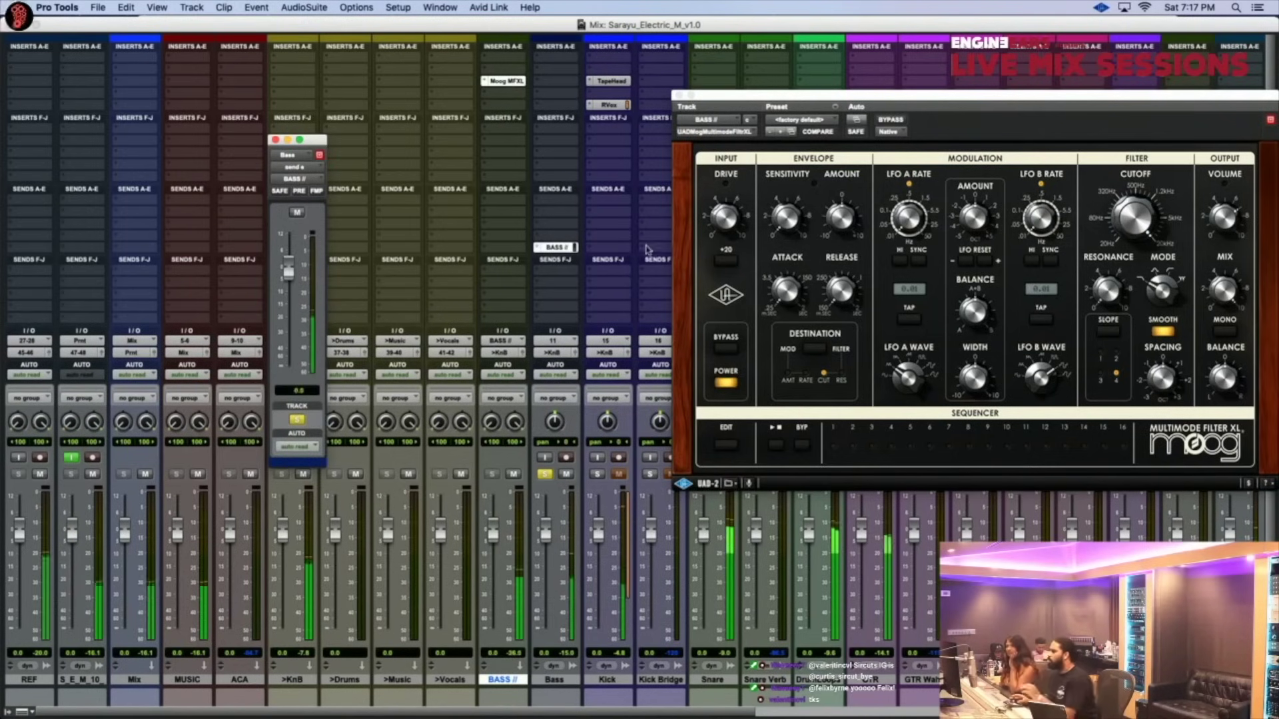
- Adjust the drive of the BASS // track's Moog filter, set its slope to 1 and enable Mono output
{"action": "left_click", "coordinate": [740, 198]}
{"action": "left_click", "coordinate": [737, 202]}
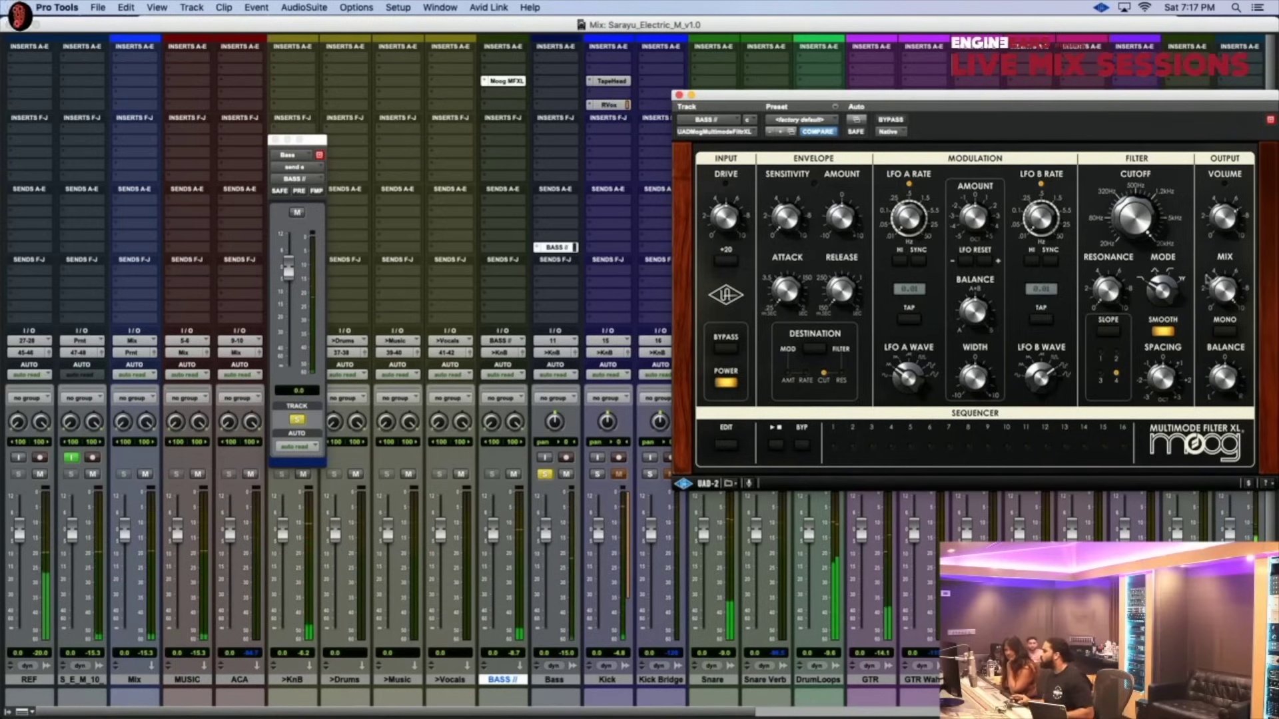
{"action": "left_click", "coordinate": [1101, 357]}
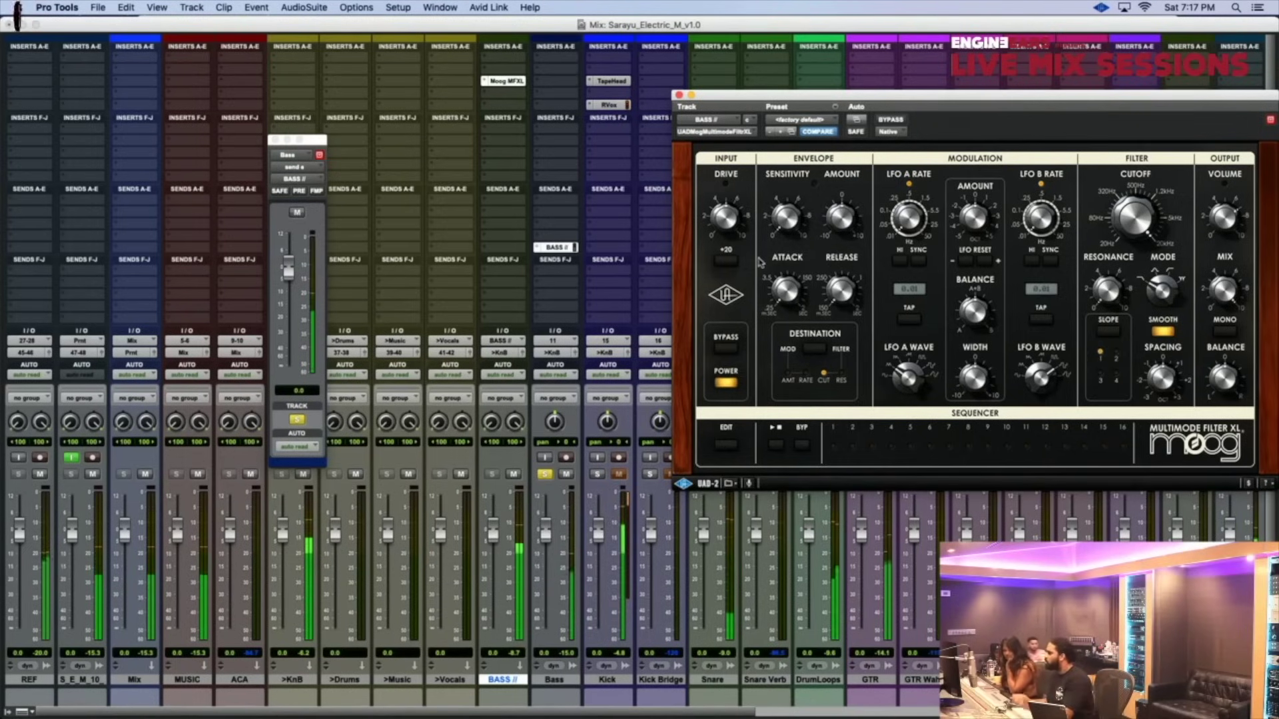
{"action": "left_click", "coordinate": [1223, 330]}
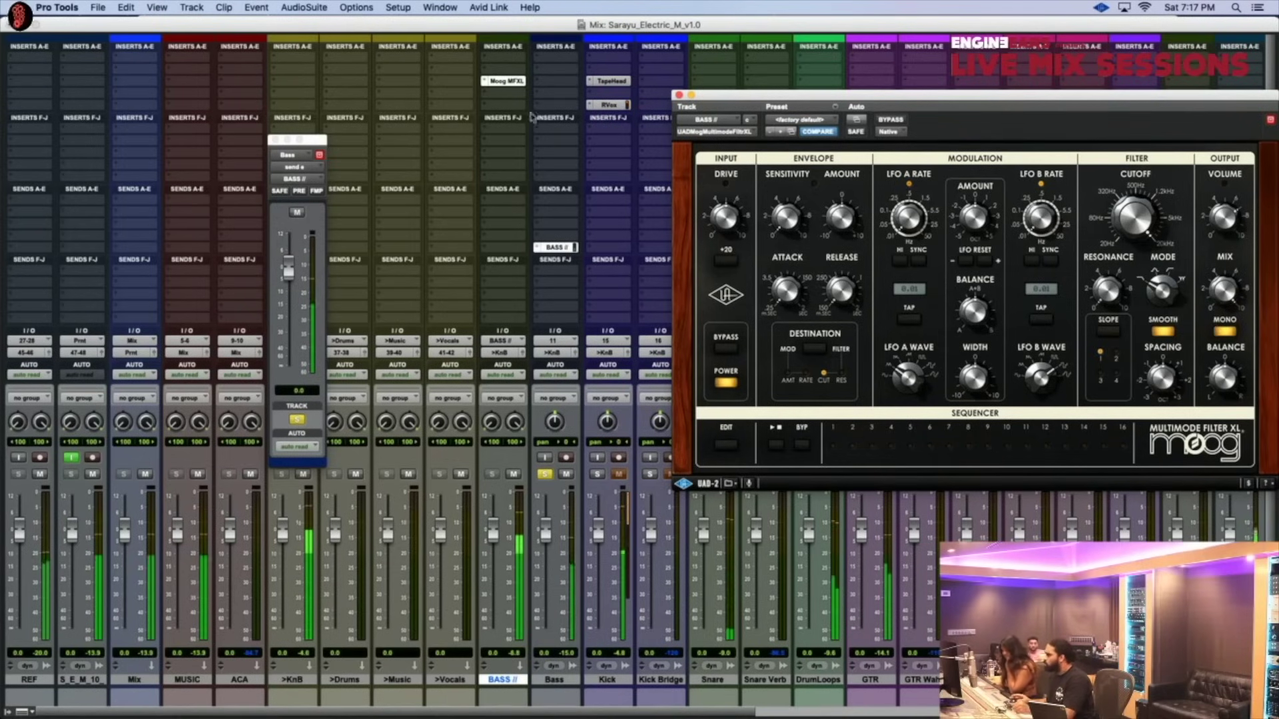
- Insert the UAD Teletronix LA-2 after the Moog filter on the BASS // track and adjust its gain and peak reduction
{"action": "left_click", "coordinate": [501, 94]}
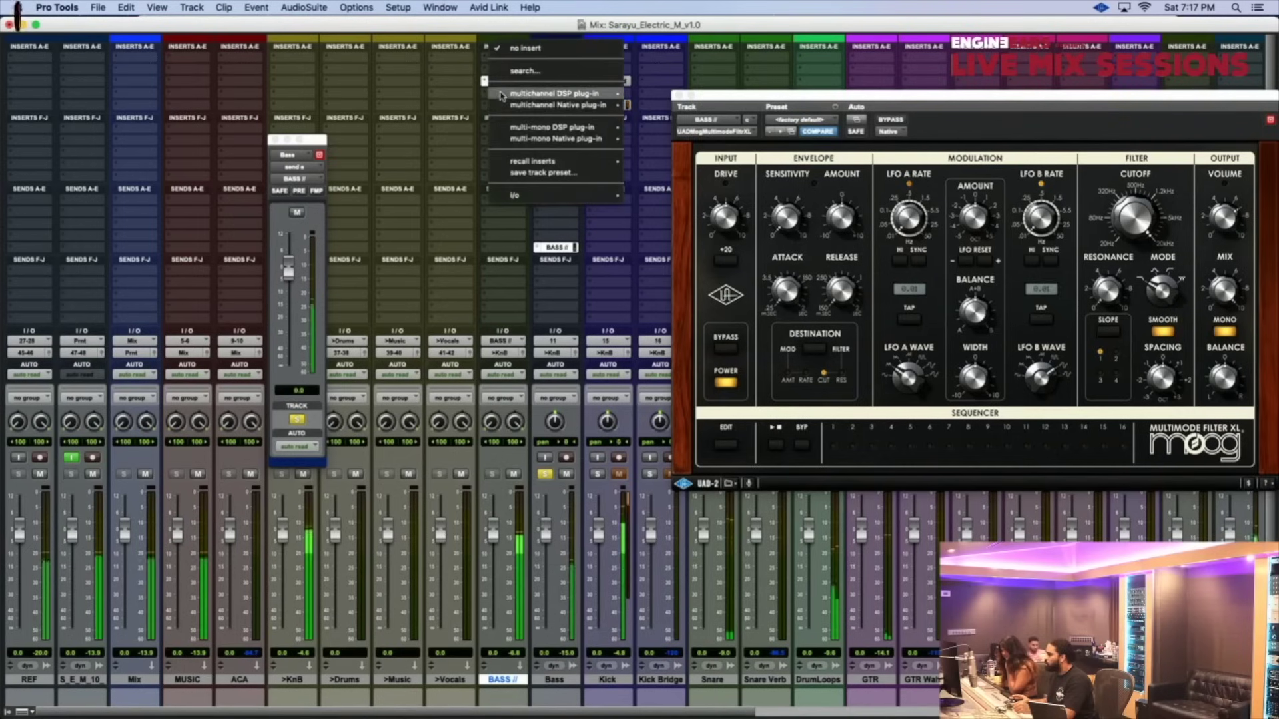
{"action": "mouse_move", "coordinate": [553, 105]}
{"action": "mouse_move", "coordinate": [670, 504]}
{"action": "mouse_move", "coordinate": [668, 481]}
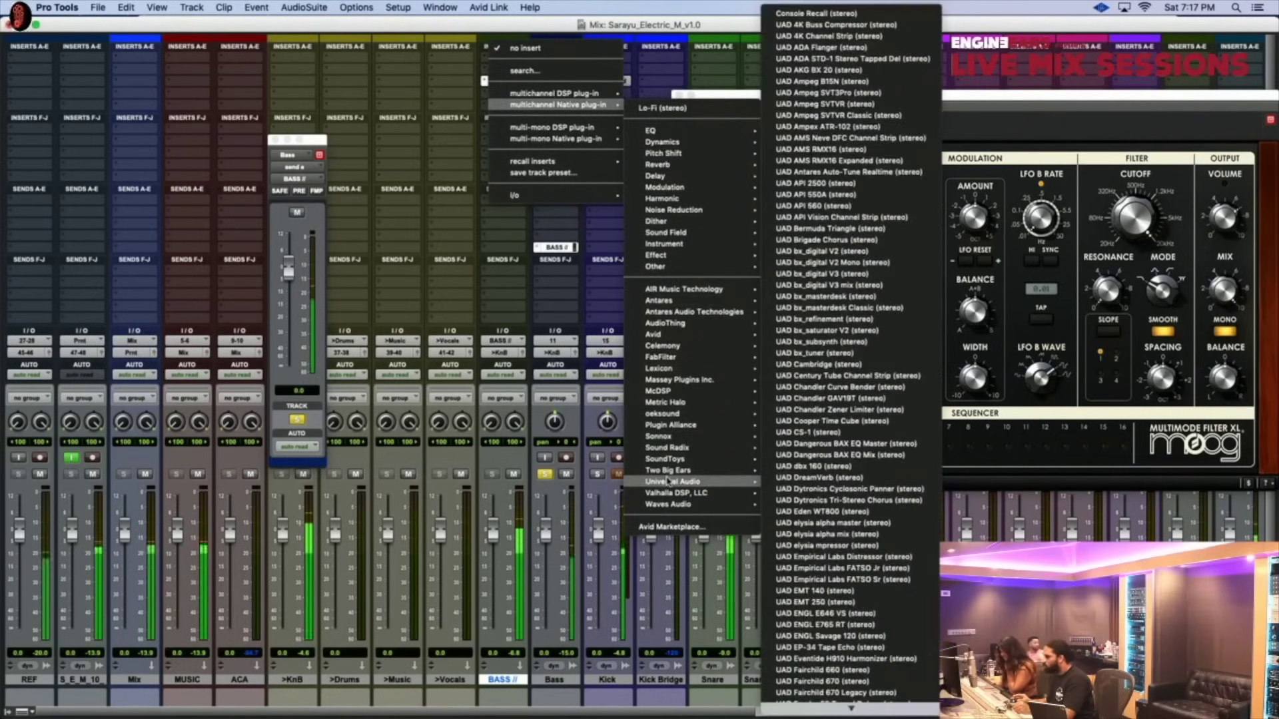
{"action": "scroll", "coordinate": [845, 501], "scroll_direction": "down", "scroll_amount": 10}
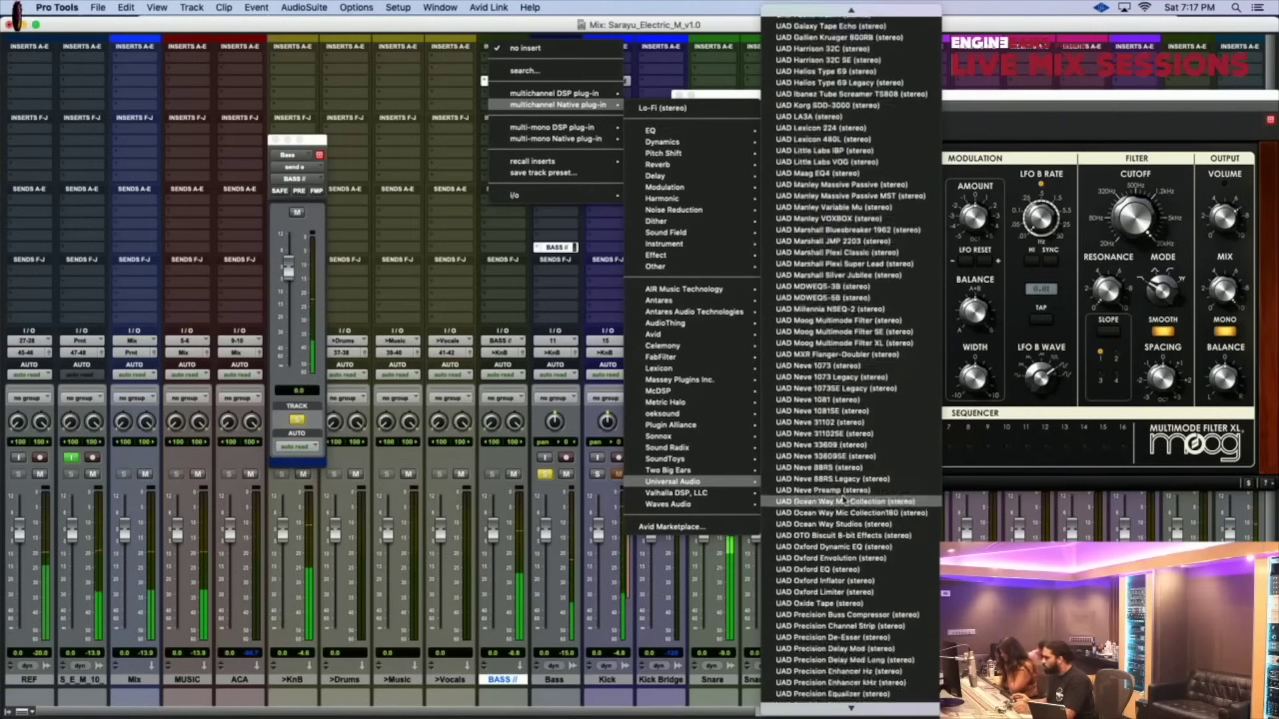
{"action": "scroll", "coordinate": [844, 500], "scroll_direction": "down", "scroll_amount": 10}
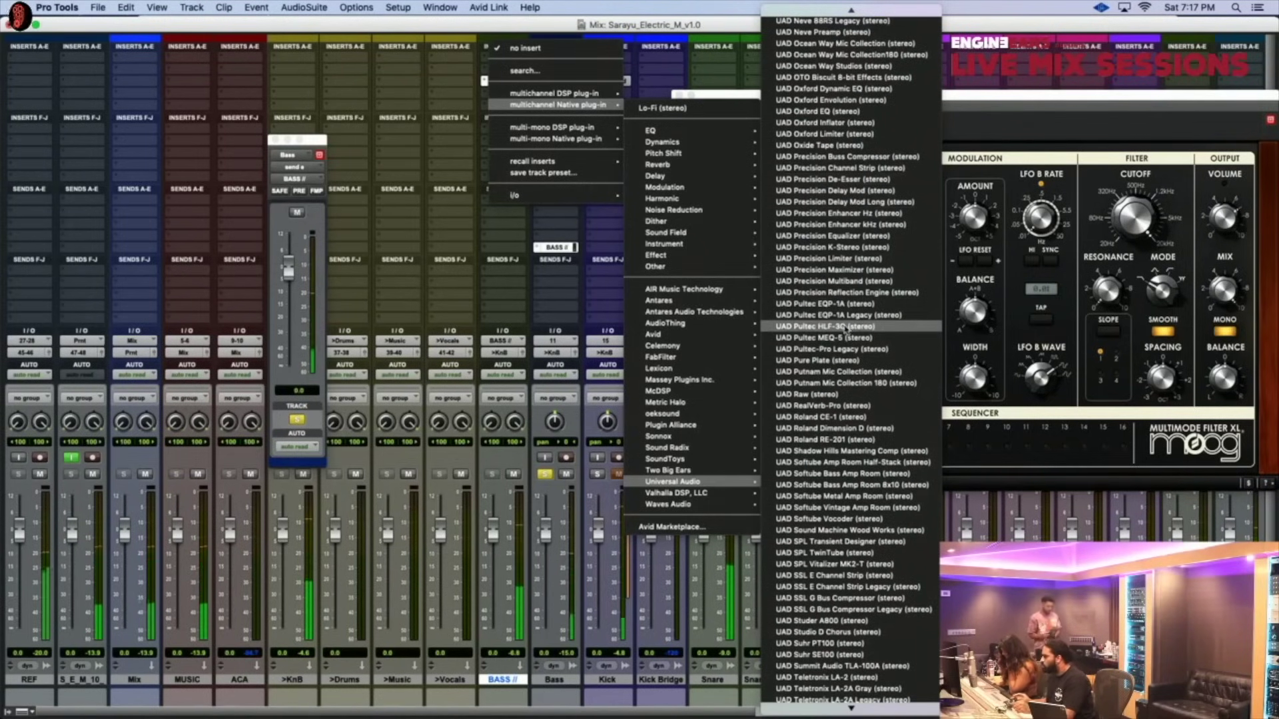
{"action": "scroll", "coordinate": [913, 503], "scroll_direction": "down", "scroll_amount": 10}
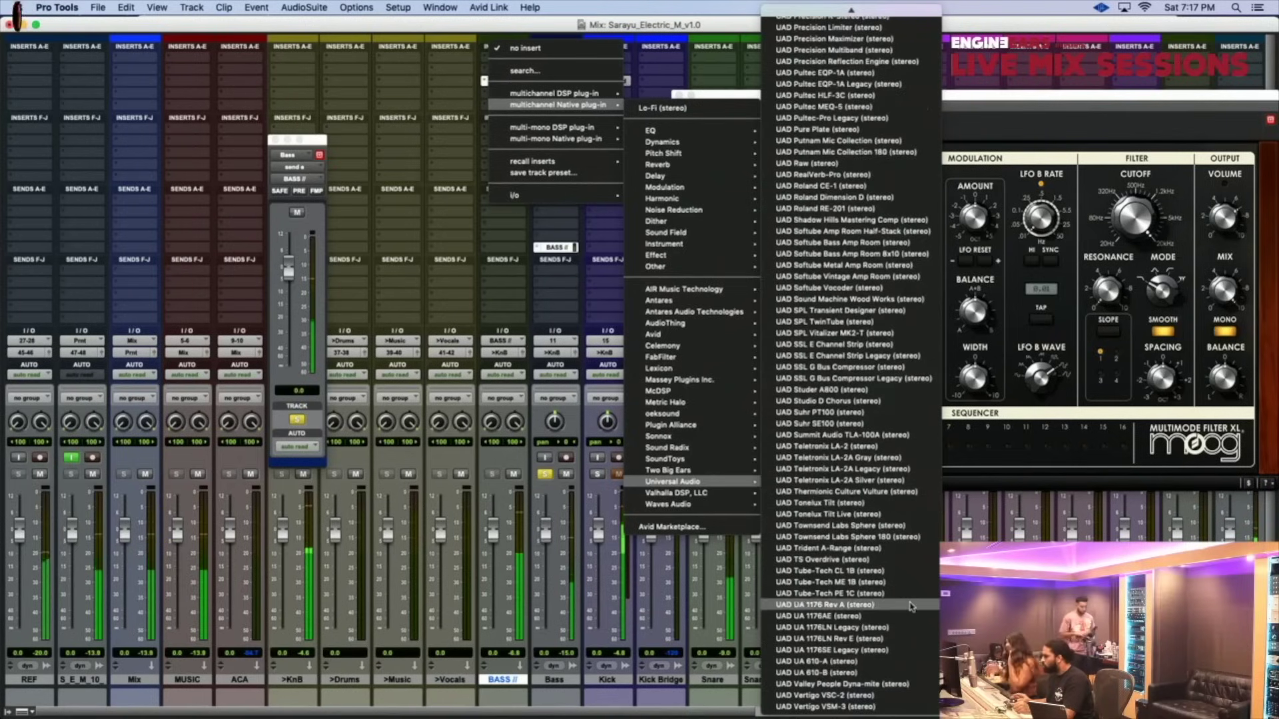
{"action": "left_click", "coordinate": [838, 447]}
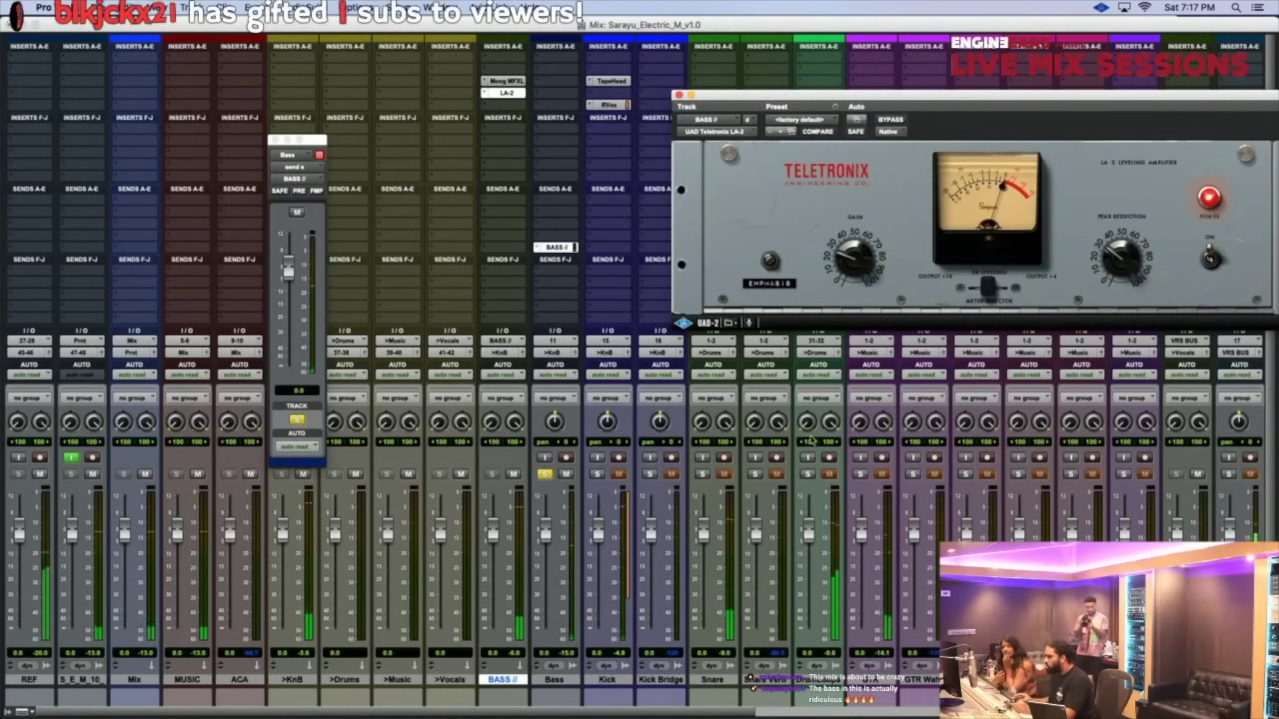
{"action": "left_click_drag", "start_coordinate": [867, 262], "coordinate": [867, 273]}
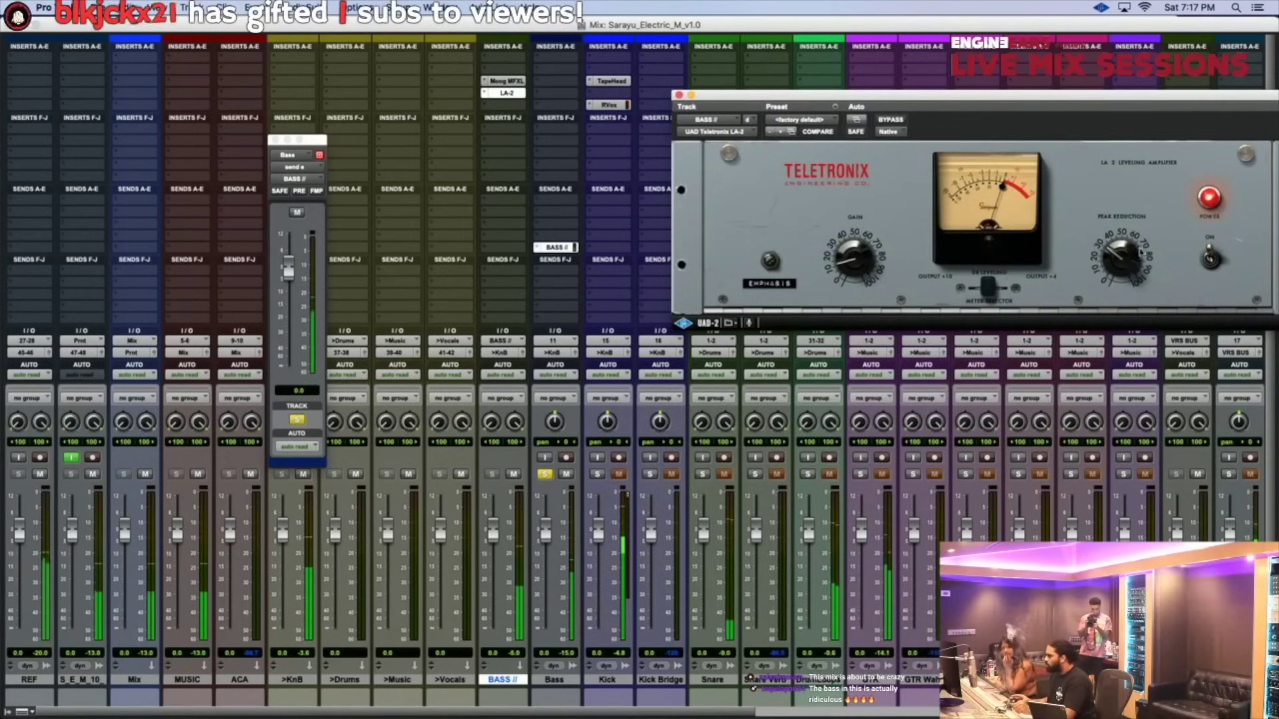
{"action": "left_click_drag", "start_coordinate": [1135, 272], "coordinate": [1136, 261]}
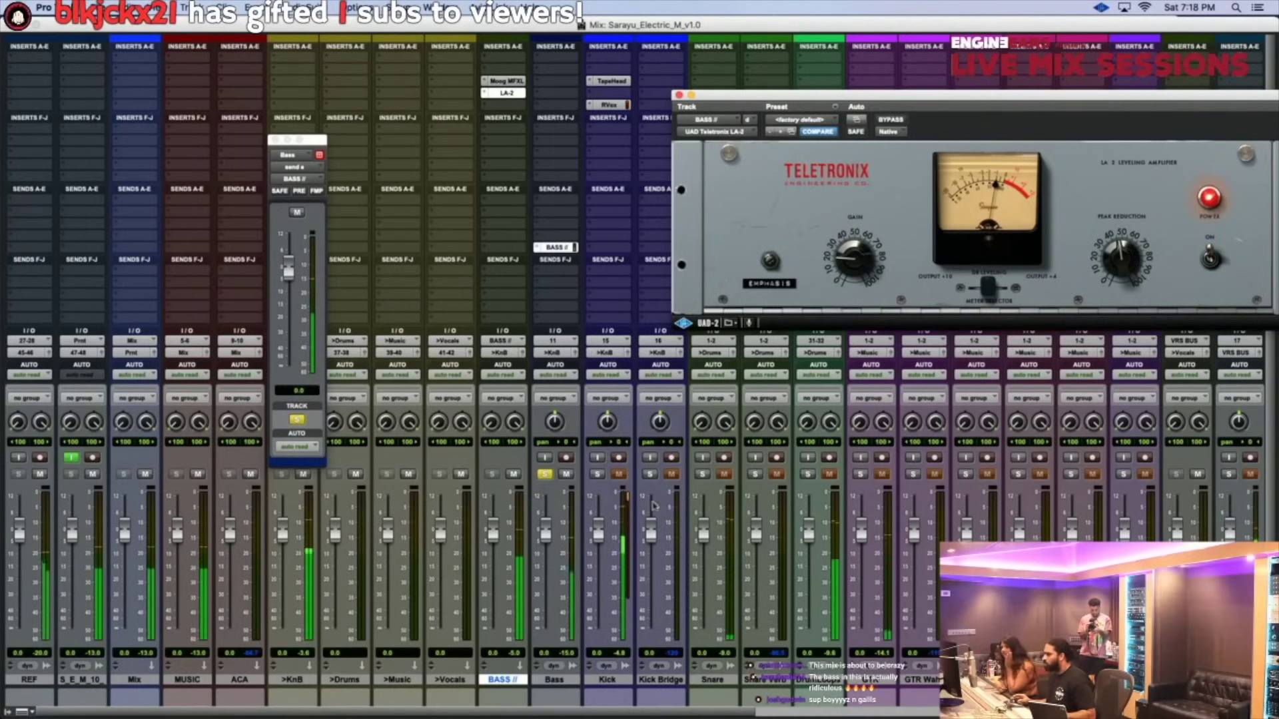
- Solo the Kick track along with the Bass and lower the Bass fader to -2.0
{"action": "left_click", "coordinate": [598, 474]}
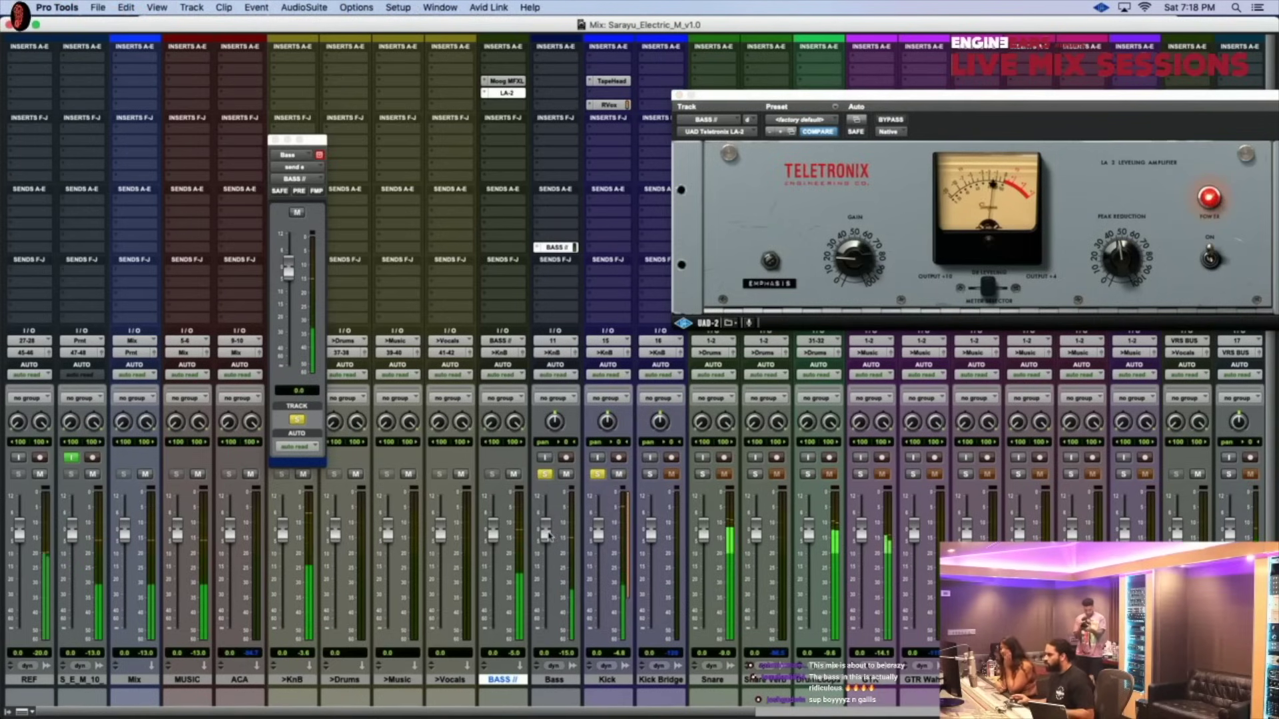
{"action": "left_click_drag", "start_coordinate": [550, 536], "coordinate": [550, 539]}
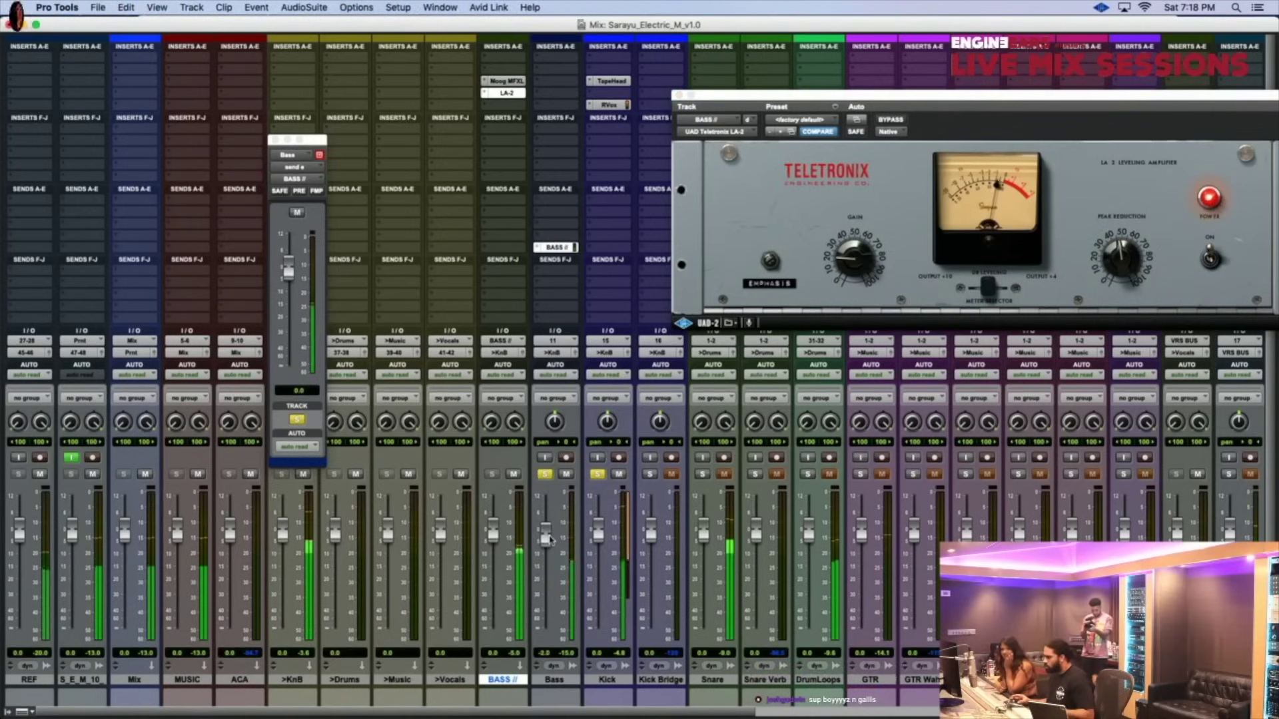
- Bypass the LA-2 on the BASS // track and insert the UAD Little Labs VOG after it, adjusting its amplitude
{"action": "left_click", "coordinate": [503, 95], "text": "super"}
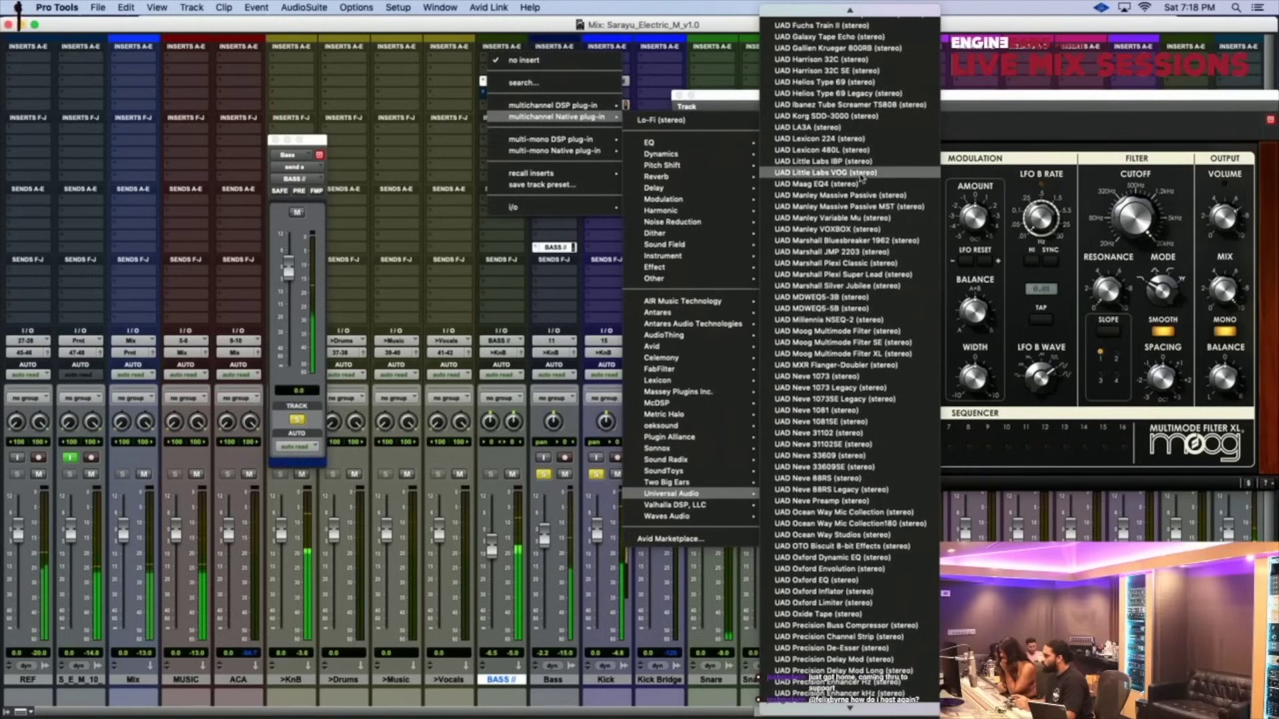
{"action": "left_click", "coordinate": [861, 174]}
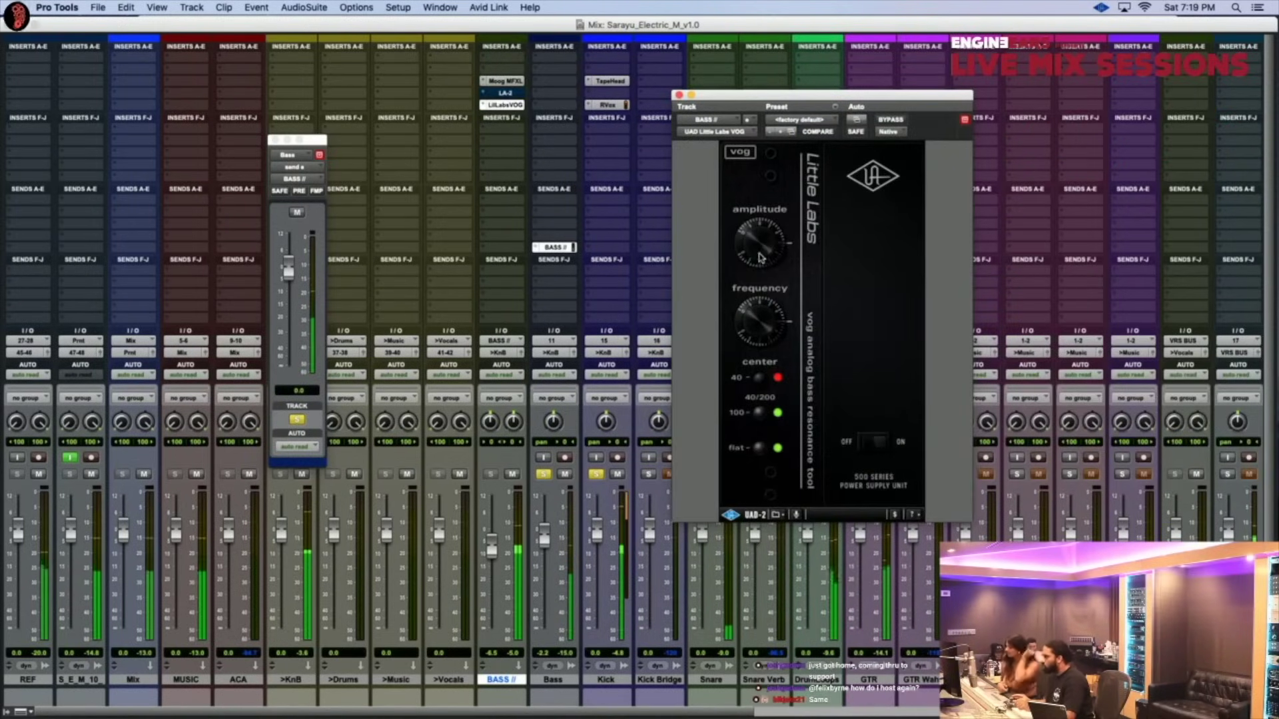
{"action": "left_click_drag", "start_coordinate": [761, 255], "coordinate": [757, 253]}
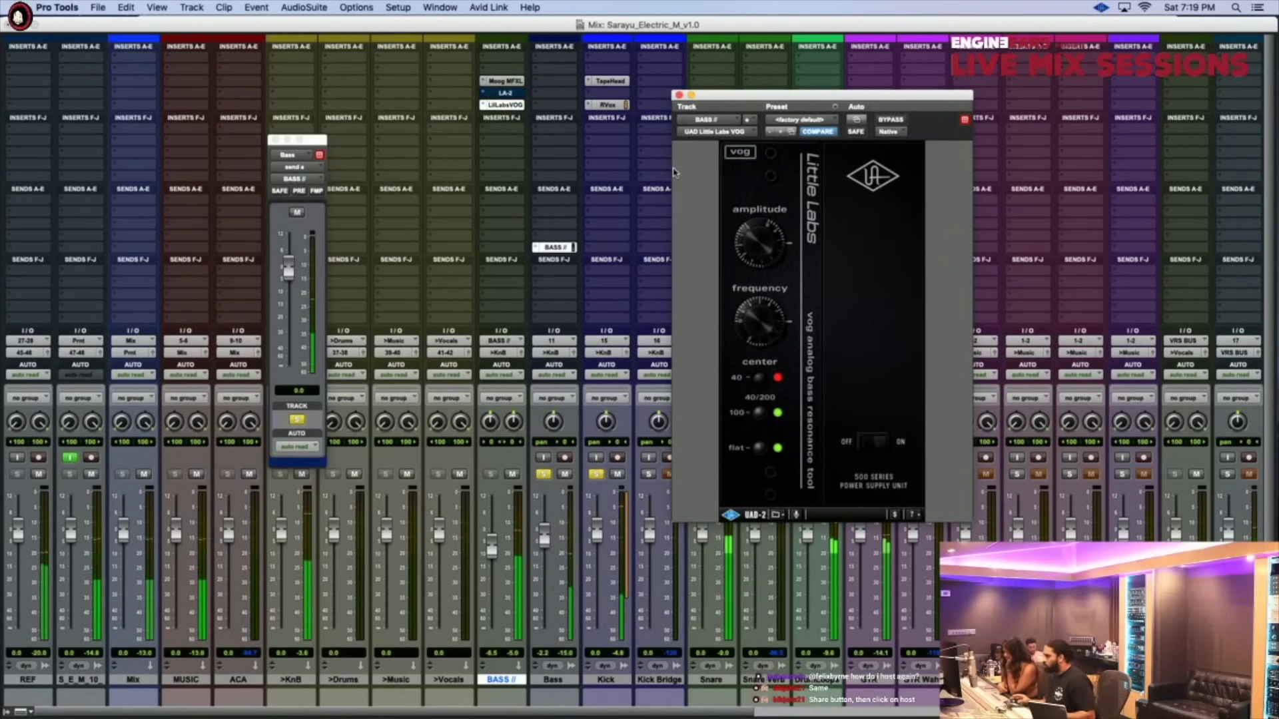
{"action": "left_click", "coordinate": [680, 96]}
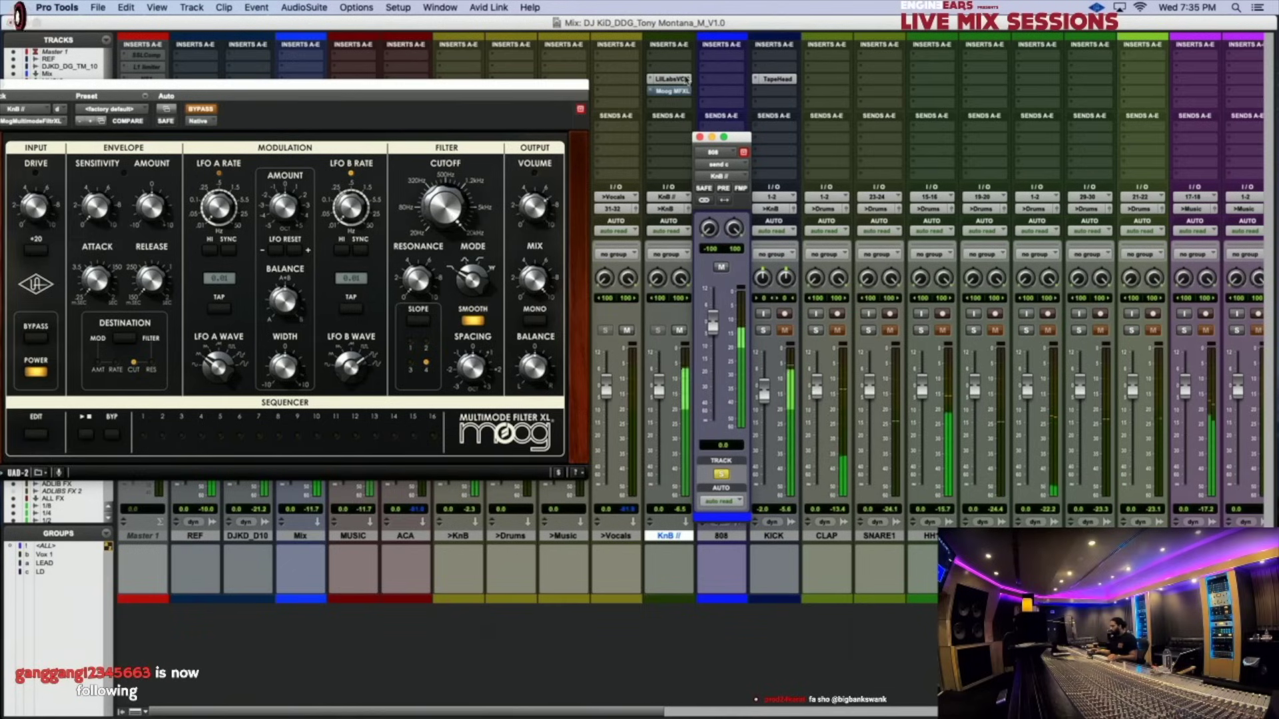
- Close the 808 send window and open the Moog Multimode Filter XL on the KnB // track
{"action": "left_click", "coordinate": [673, 79]}
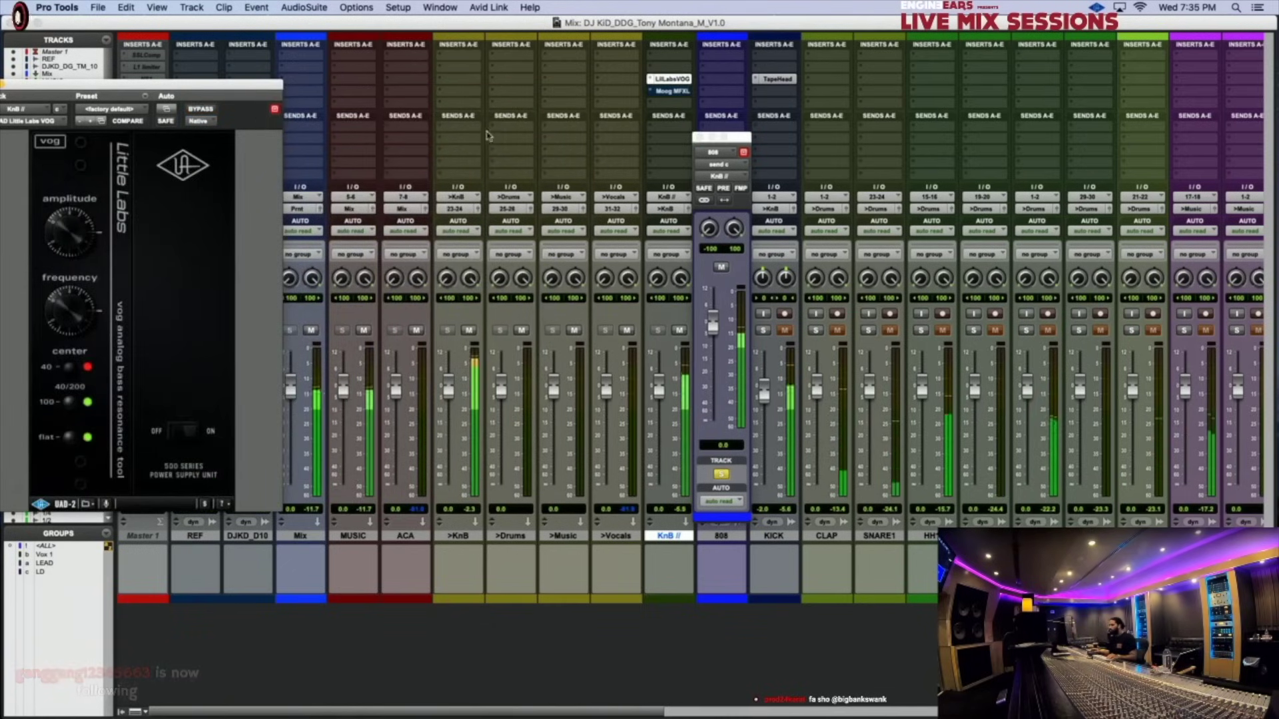
{"action": "left_click", "coordinate": [700, 138]}
{"action": "key", "text": "super+s"}
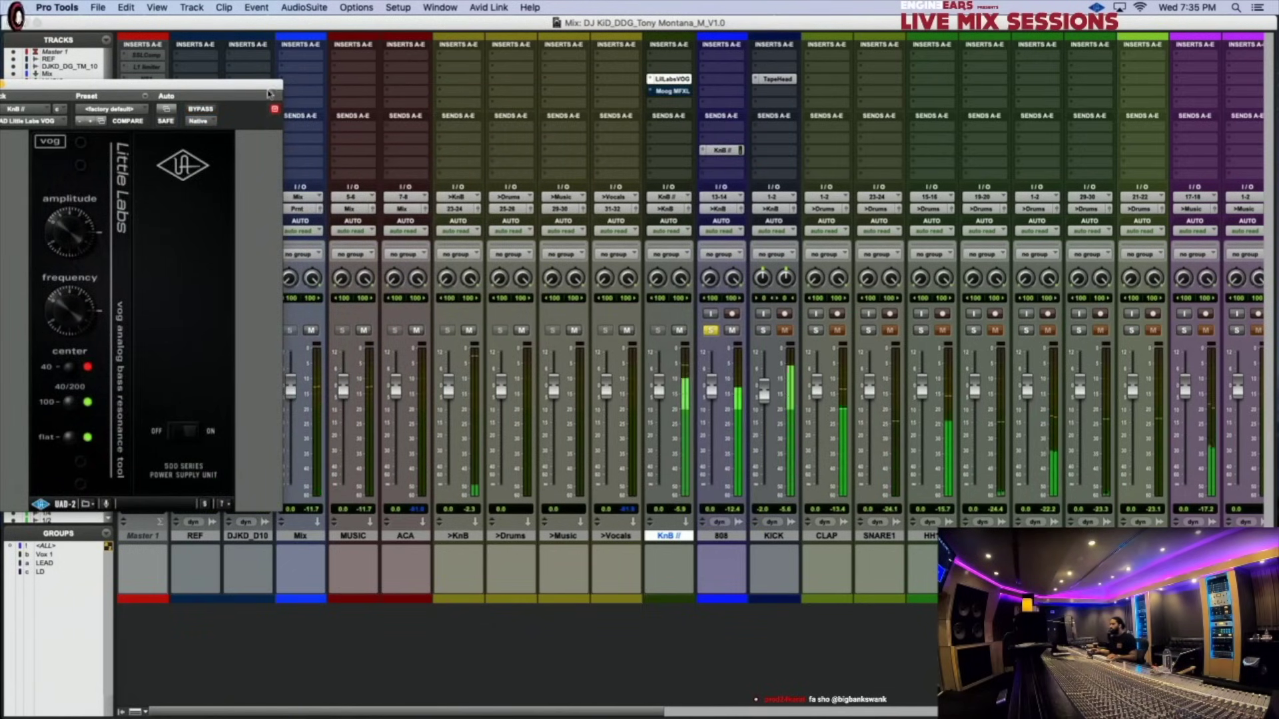
{"action": "left_click_drag", "start_coordinate": [269, 94], "coordinate": [526, 109]}
{"action": "left_click", "coordinate": [670, 90]}
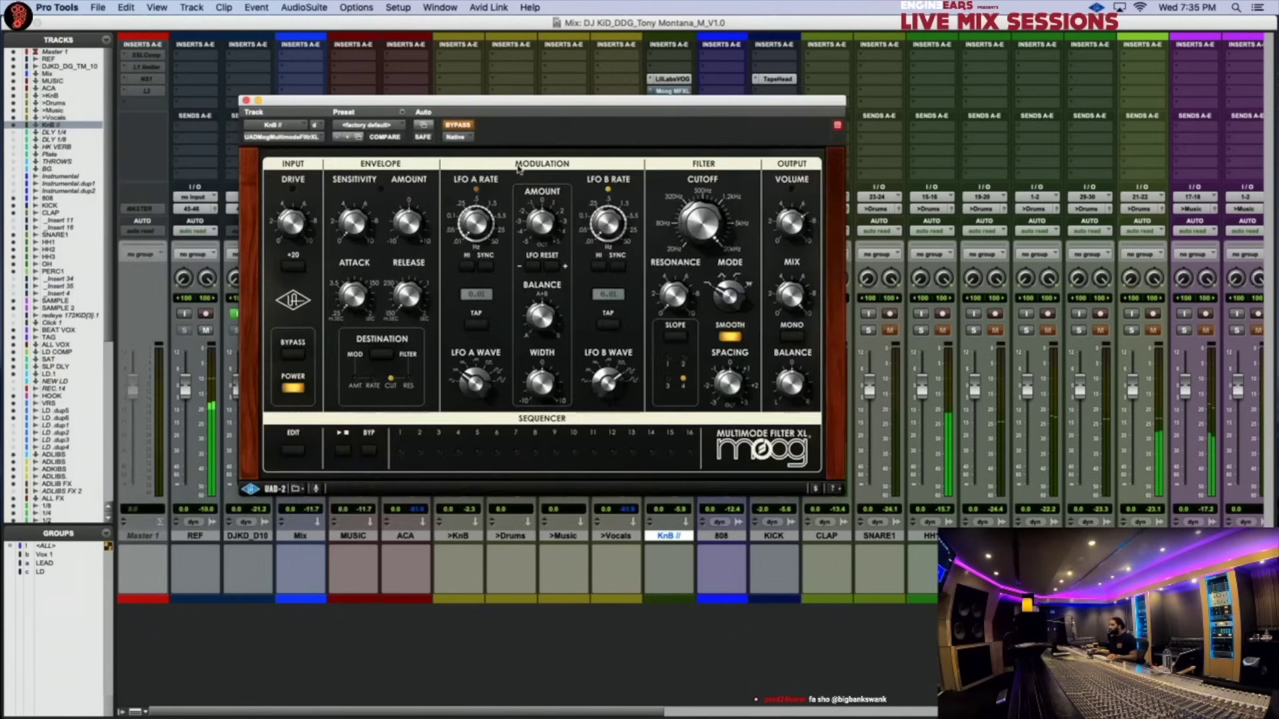
- Compare the KnB // track with the Moog filter bypassed and active, and move the filter ahead of the Little Labs VOG
{"action": "left_click", "coordinate": [465, 126]}
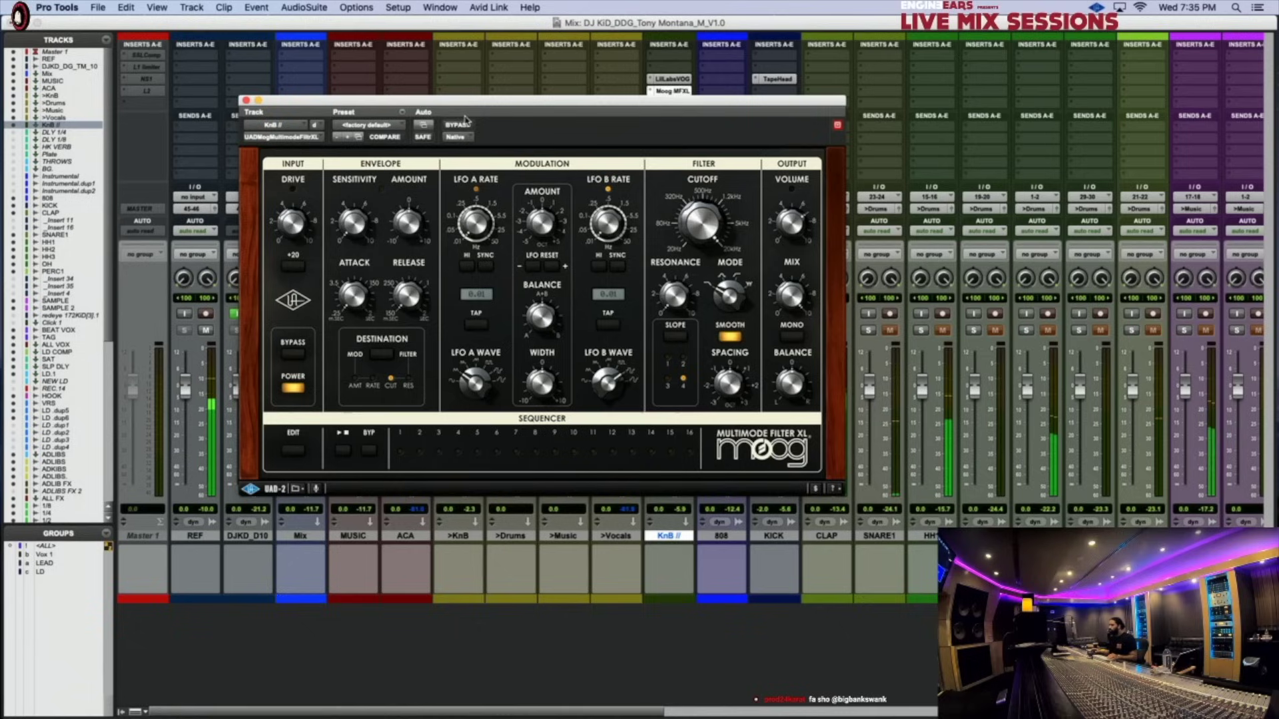
{"action": "left_click", "coordinate": [463, 126]}
{"action": "left_click_drag", "start_coordinate": [678, 107], "coordinate": [817, 215]}
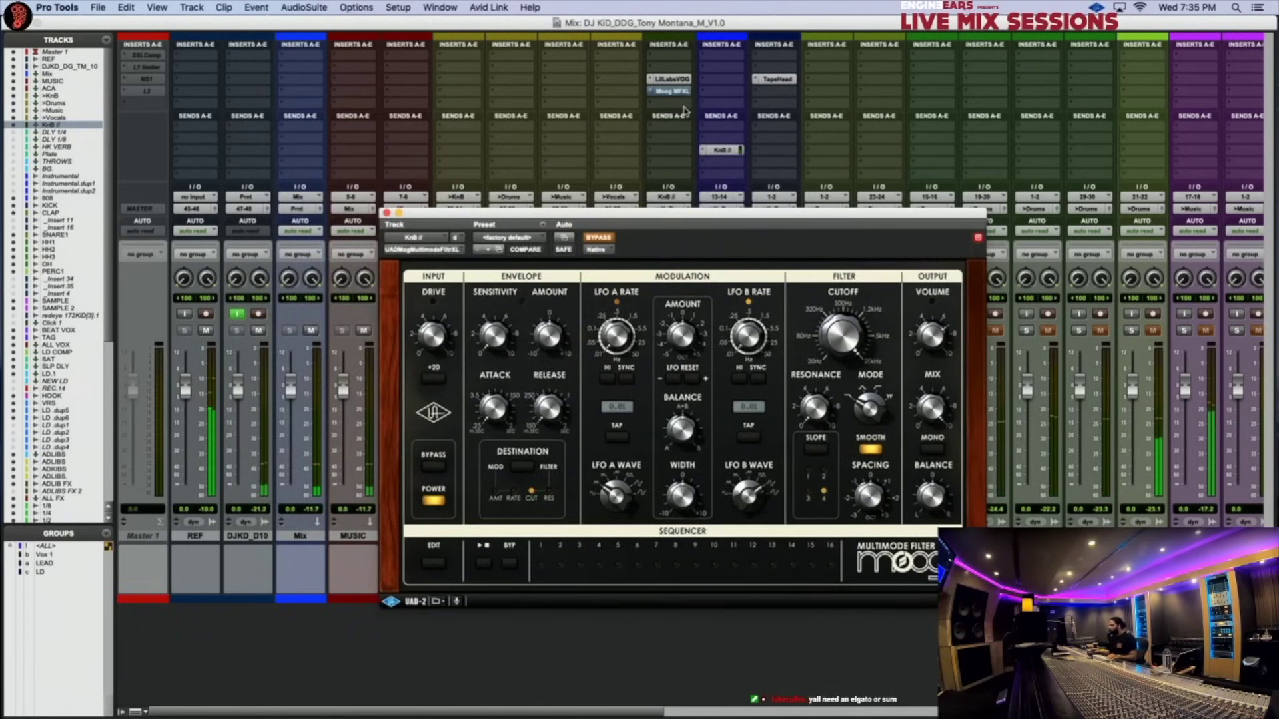
{"action": "left_click_drag", "start_coordinate": [678, 97], "coordinate": [679, 70]}
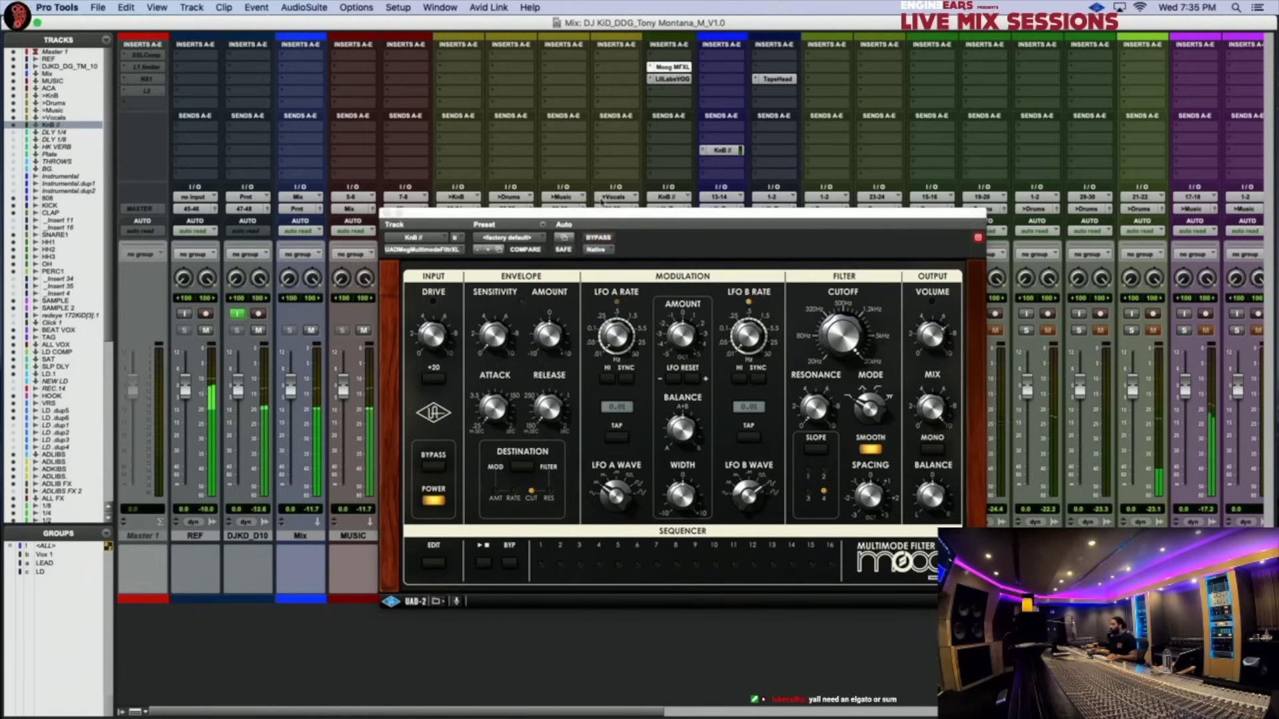
{"action": "left_click", "coordinate": [926, 456]}
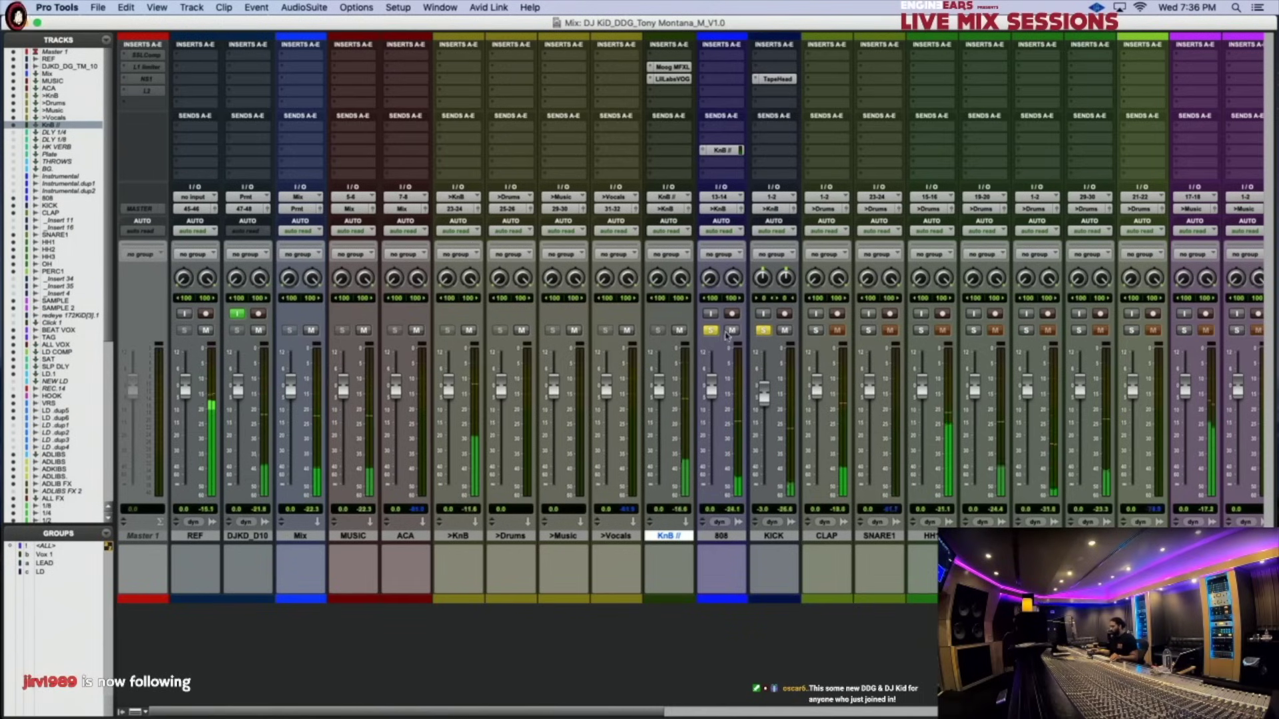
- Mute the 808 track, copy its KnB // send to the KICK track and open the copied send
{"action": "left_click", "coordinate": [731, 331]}
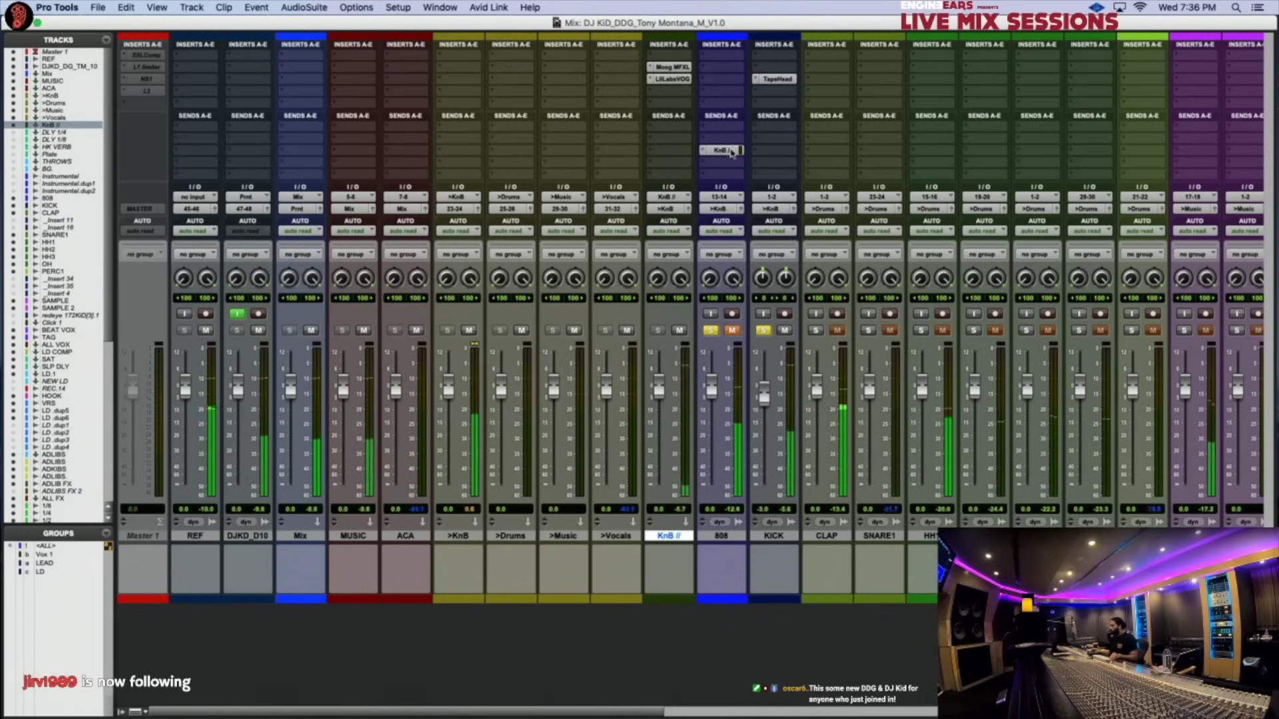
{"action": "left_click_drag", "start_coordinate": [744, 154], "coordinate": [773, 150]}
{"action": "left_click", "coordinate": [772, 150]}
{"action": "left_click", "coordinate": [713, 323], "text": "alt"}
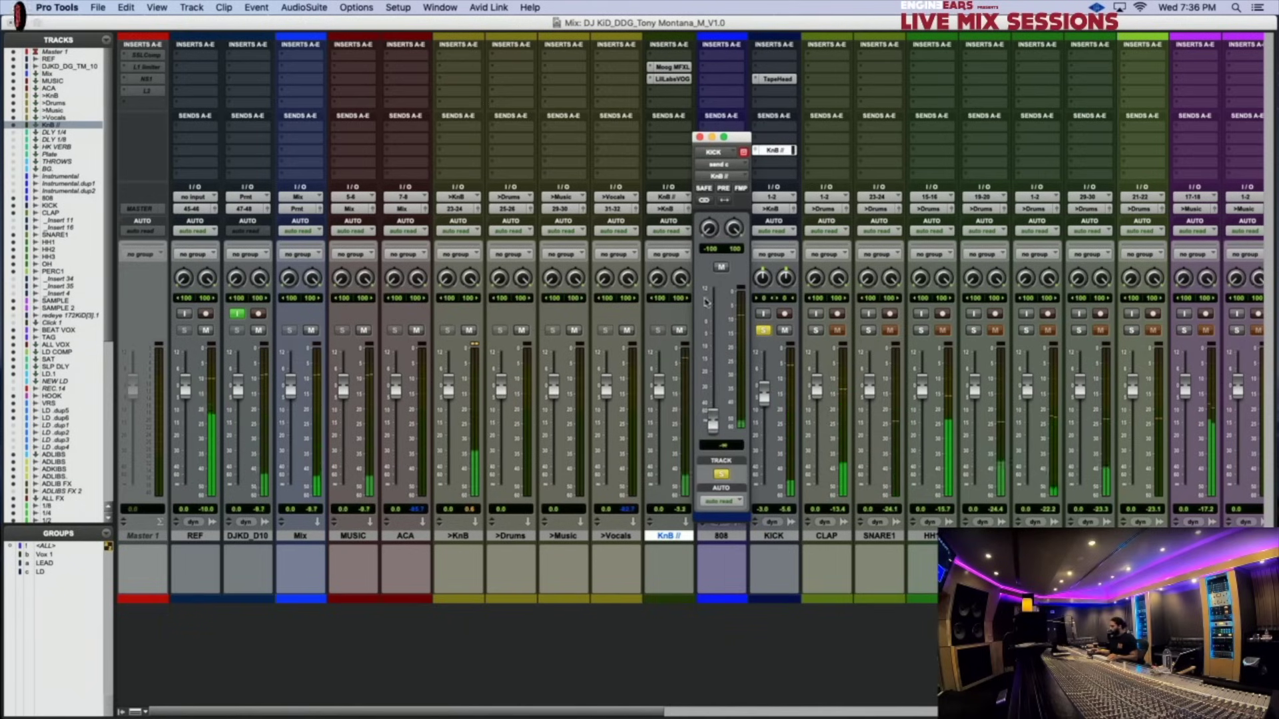
- Center both pans of the KICK track's KnB // send, raise its level to -31.0 and close the send window
{"action": "left_click", "coordinate": [735, 232], "text": "alt"}
{"action": "left_click", "coordinate": [710, 230], "text": "alt"}
{"action": "left_click_drag", "start_coordinate": [713, 428], "coordinate": [716, 398]}
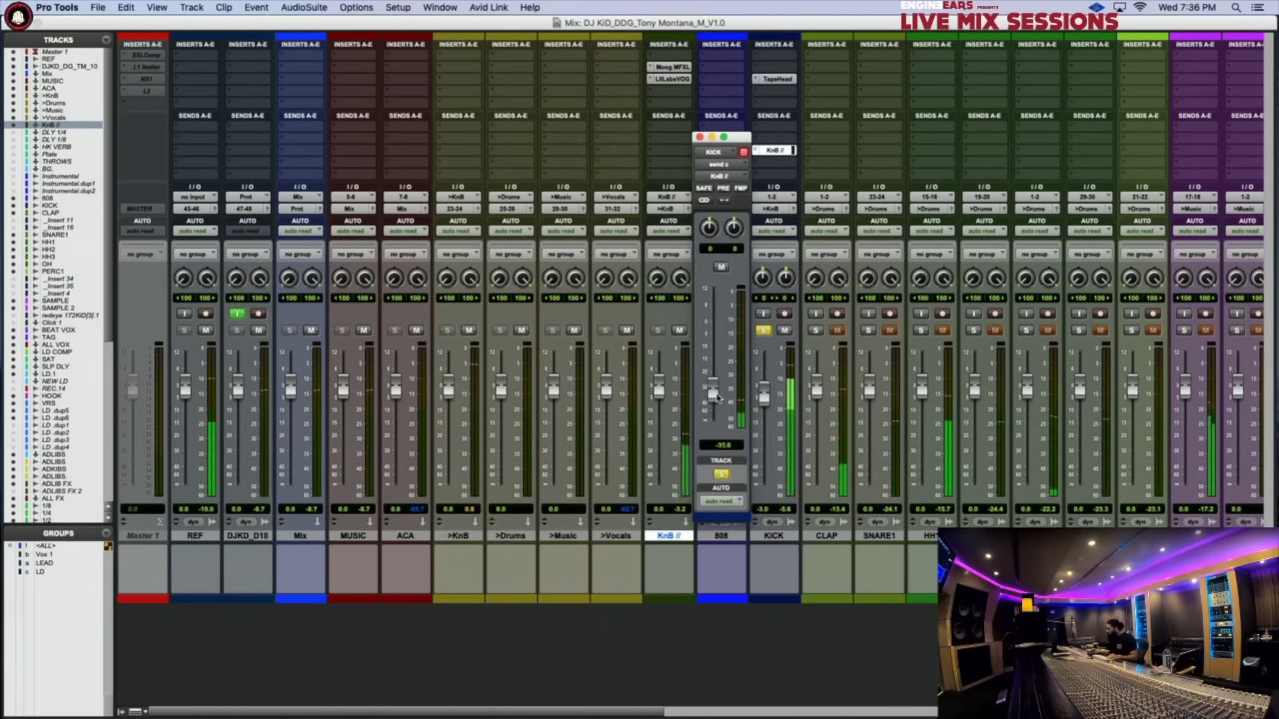
{"action": "left_click", "coordinate": [699, 137]}
- Unmute the 808 track and mute the KICK track's KnB // send to hear the pair without it
{"action": "left_click", "coordinate": [729, 331]}
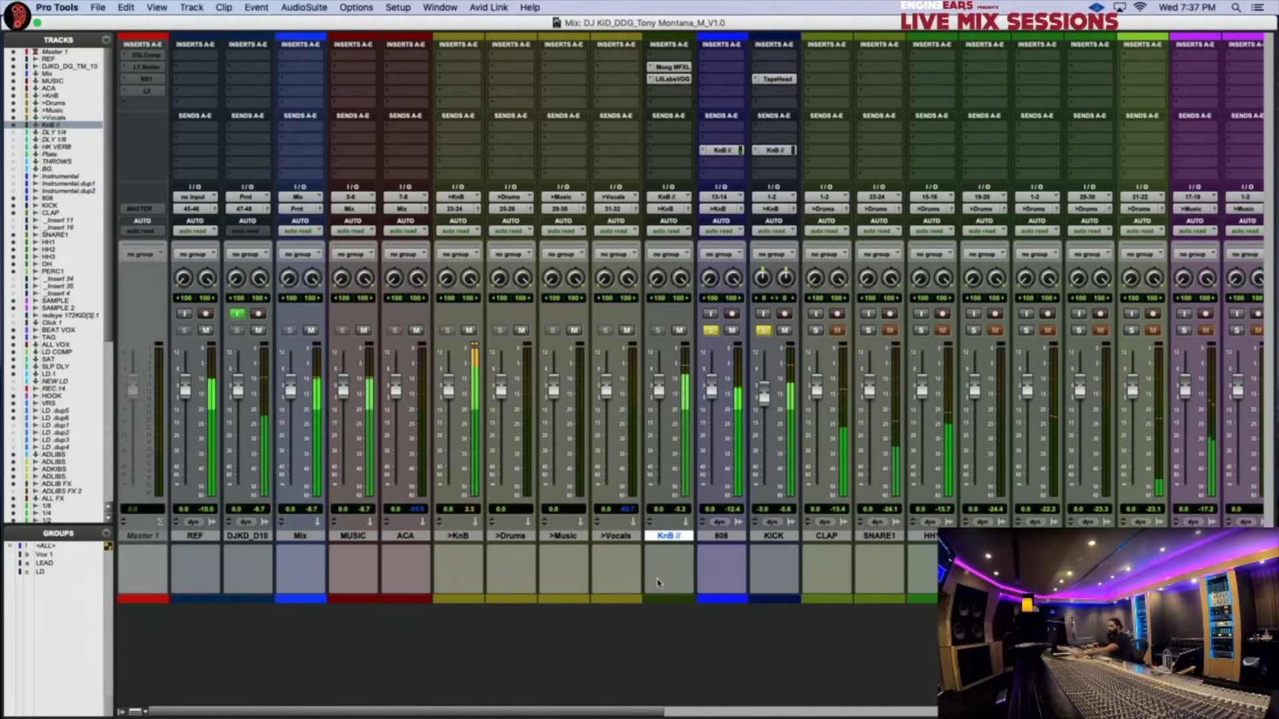
{"action": "left_click", "coordinate": [775, 153], "text": "super"}
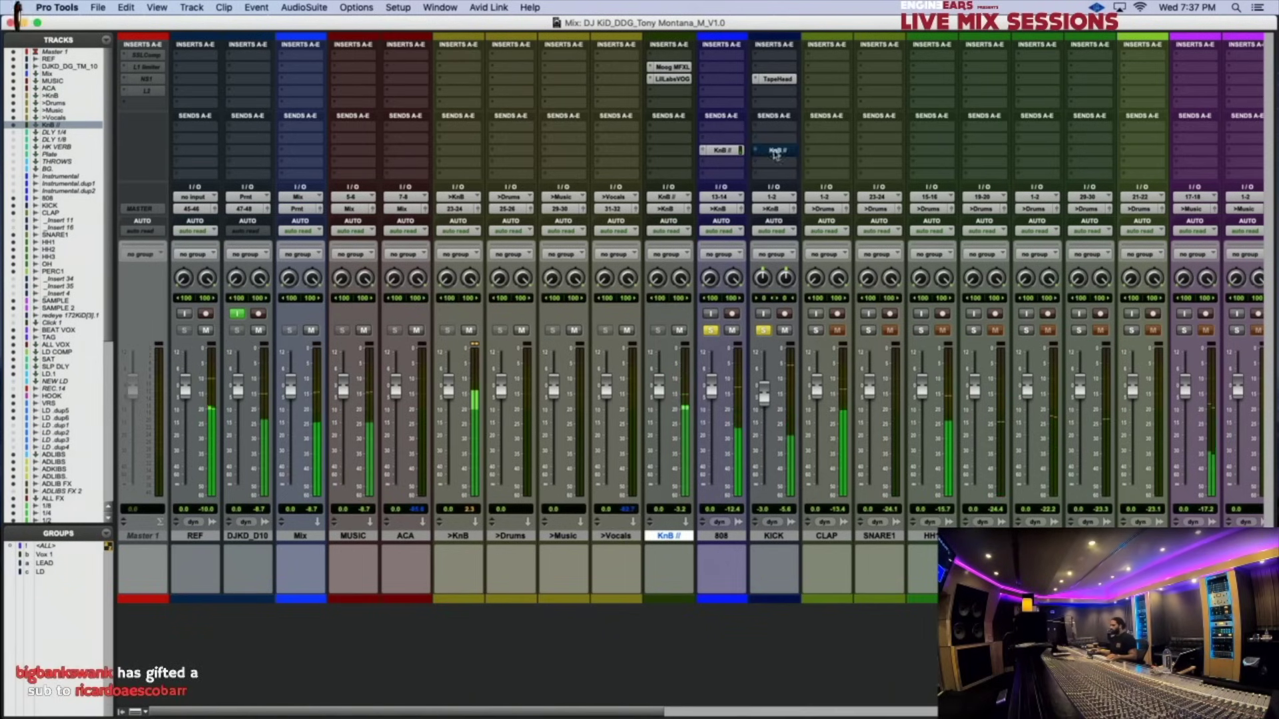
{"action": "left_click", "coordinate": [764, 395], "text": "alt"}
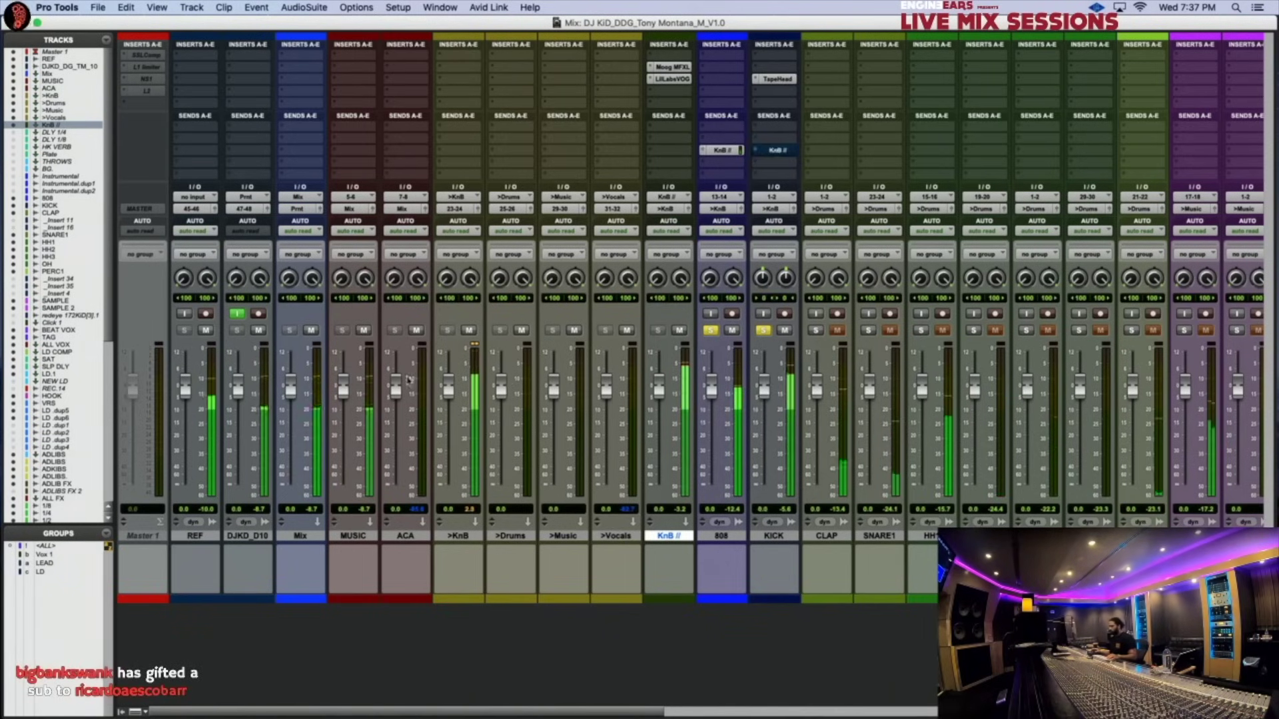